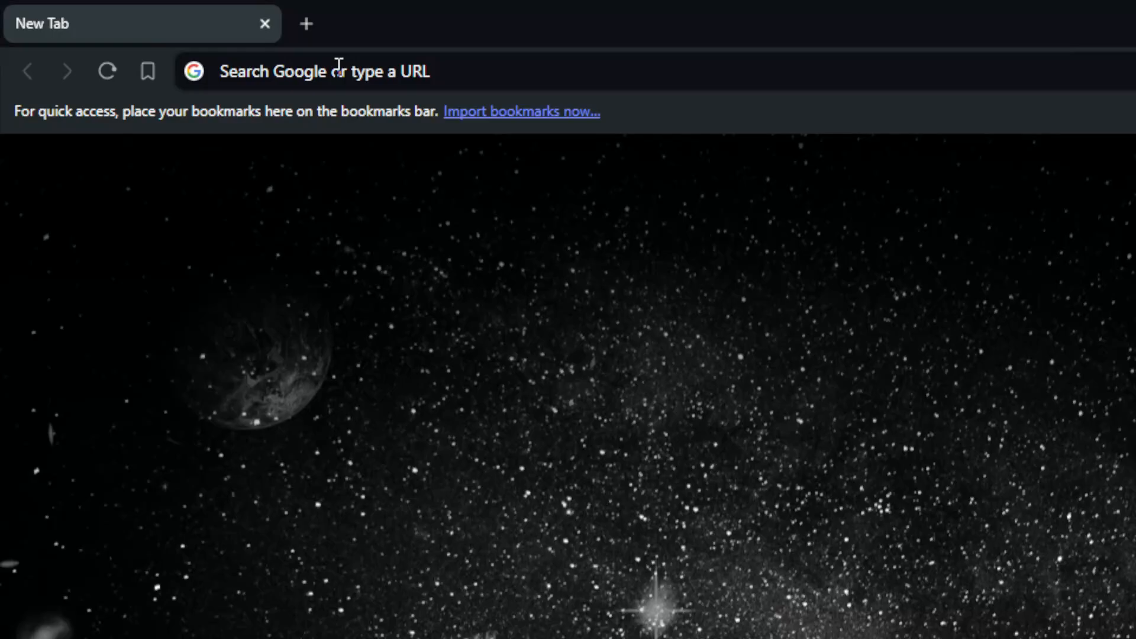
Go to salesforce.com, which first loads the French homepage.
left_click(339, 65)
type("sale")
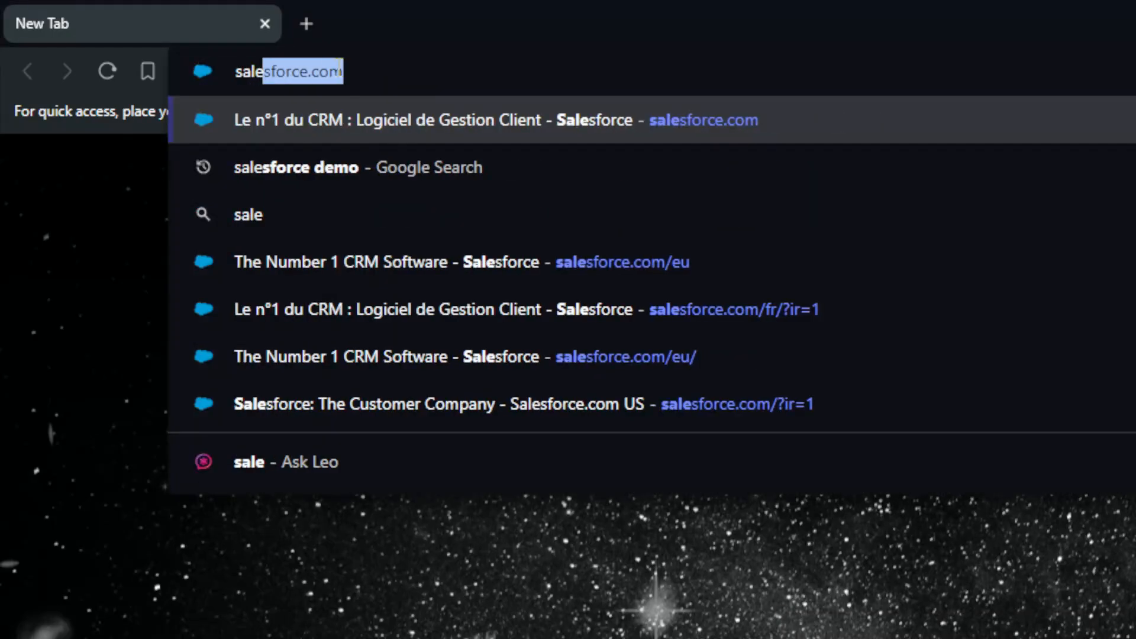
type("sforce.c")
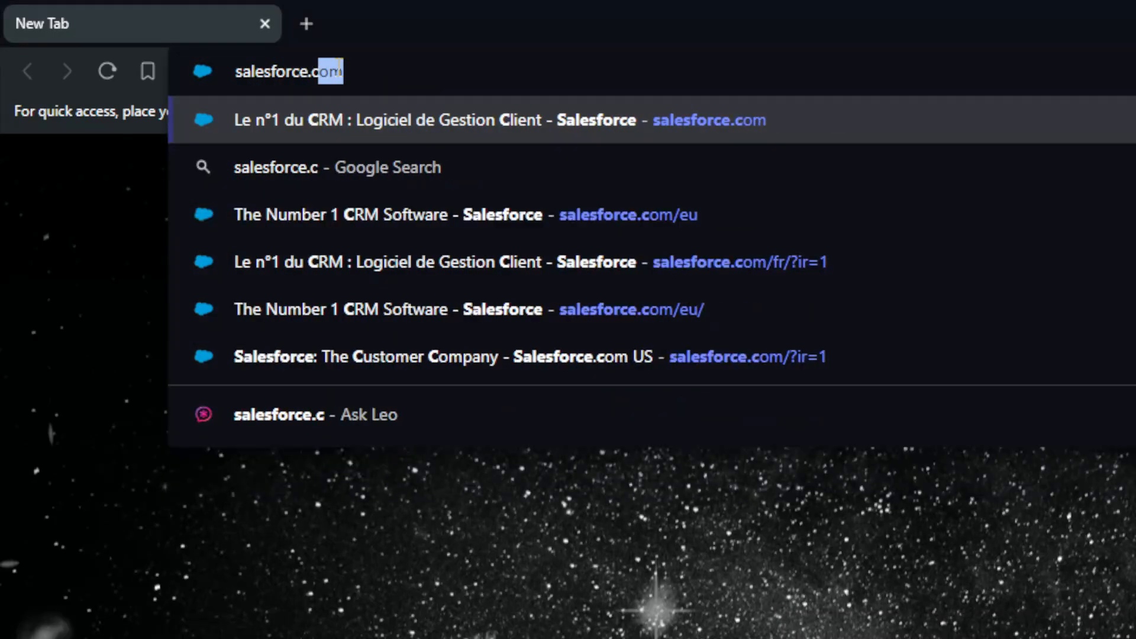
key("Return")
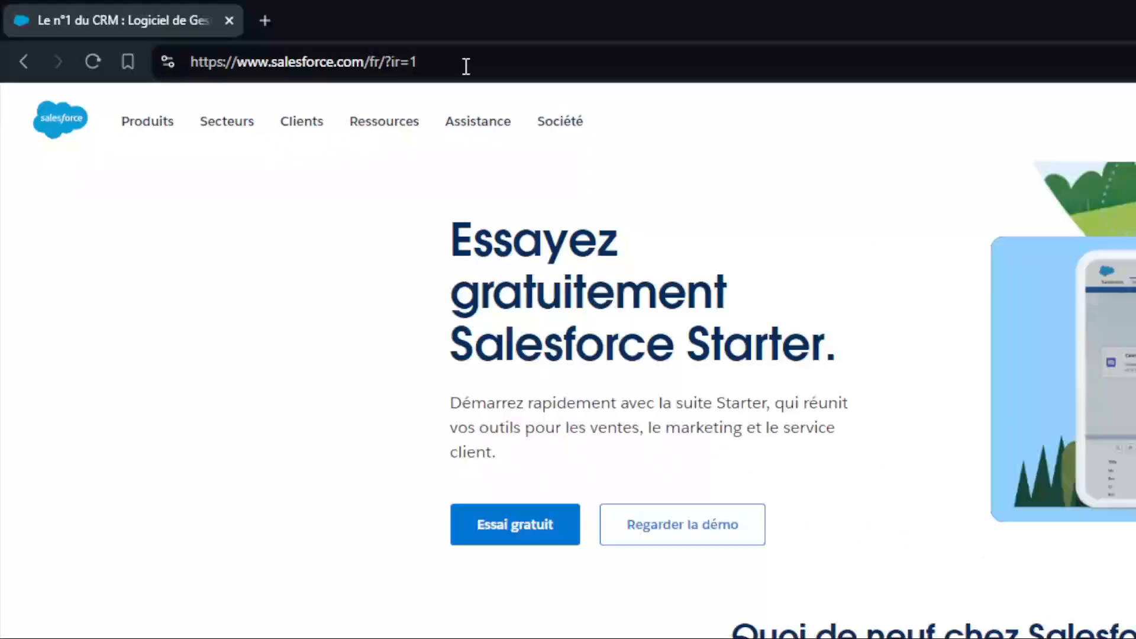
Replace the fr/?ir=1 URL ending with eu to load the English EU homepage.
left_click_drag(272, 42, 215, 42)
key("BackSpace")
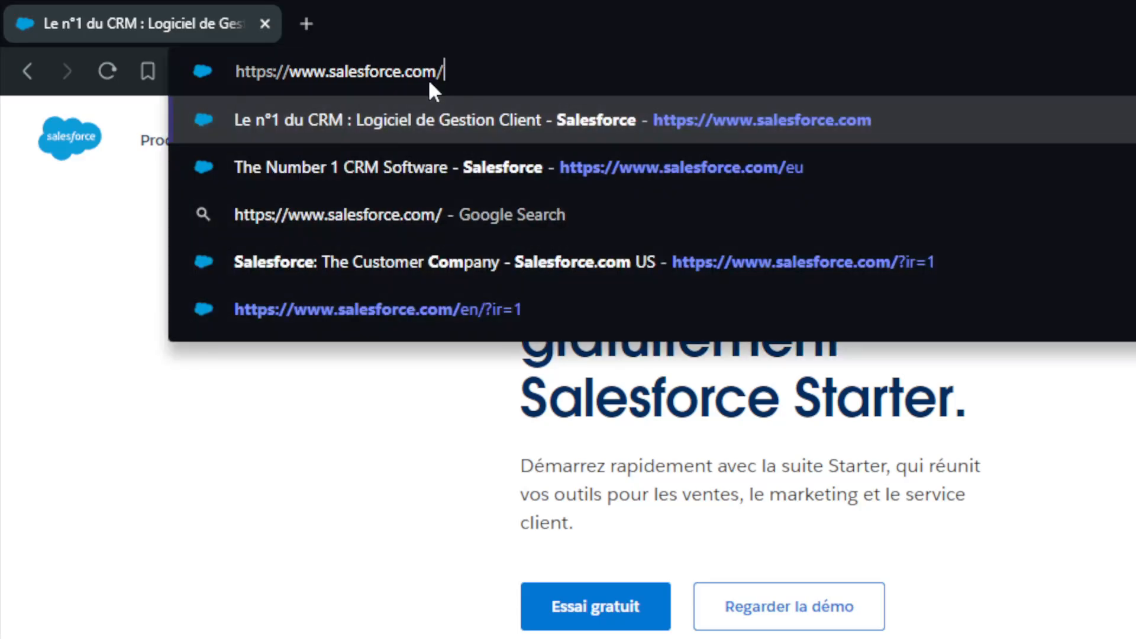
type("eu")
key("Return")
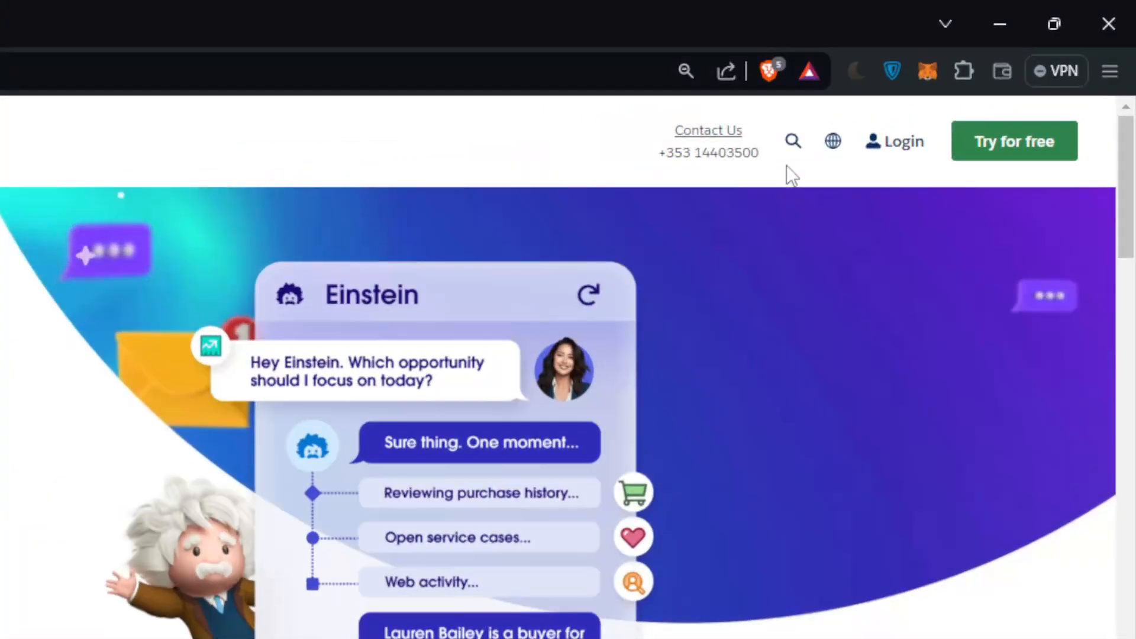
Check the region list, then reach Sales Cloud's free trial via the Salesforce login page's Try for Free.
left_click(985, 71)
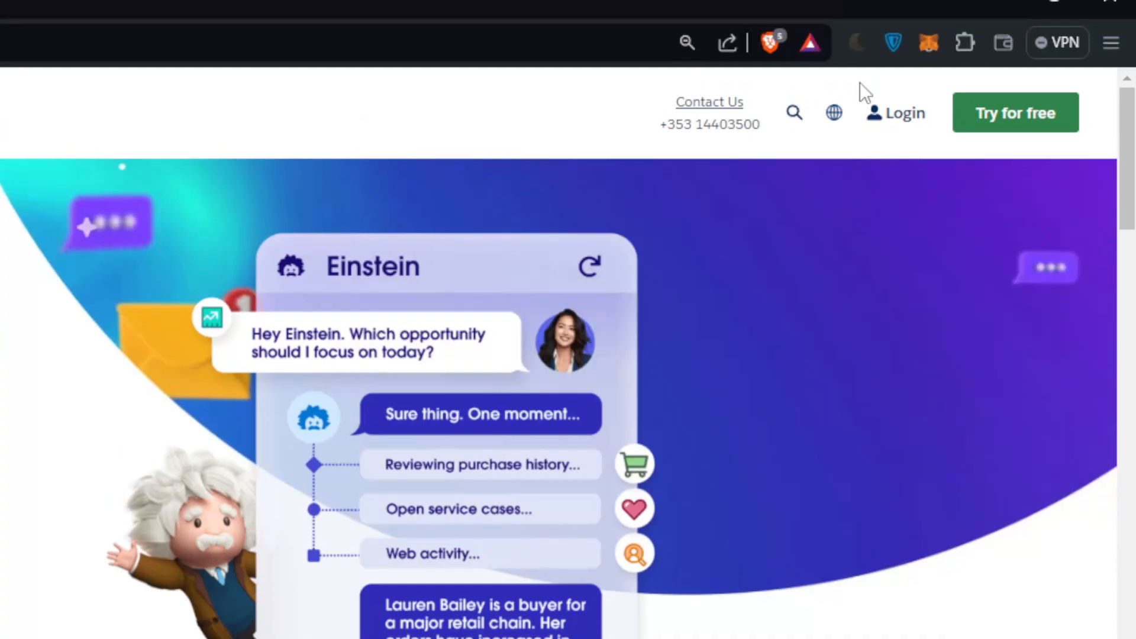
mouse_move(895, 65)
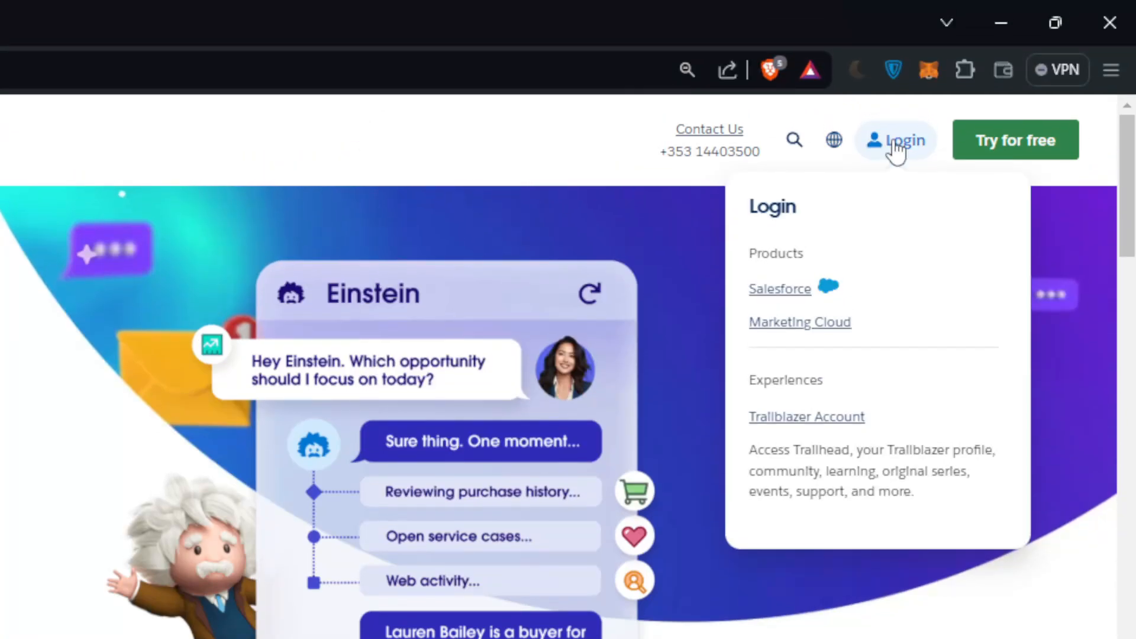
left_click(789, 294)
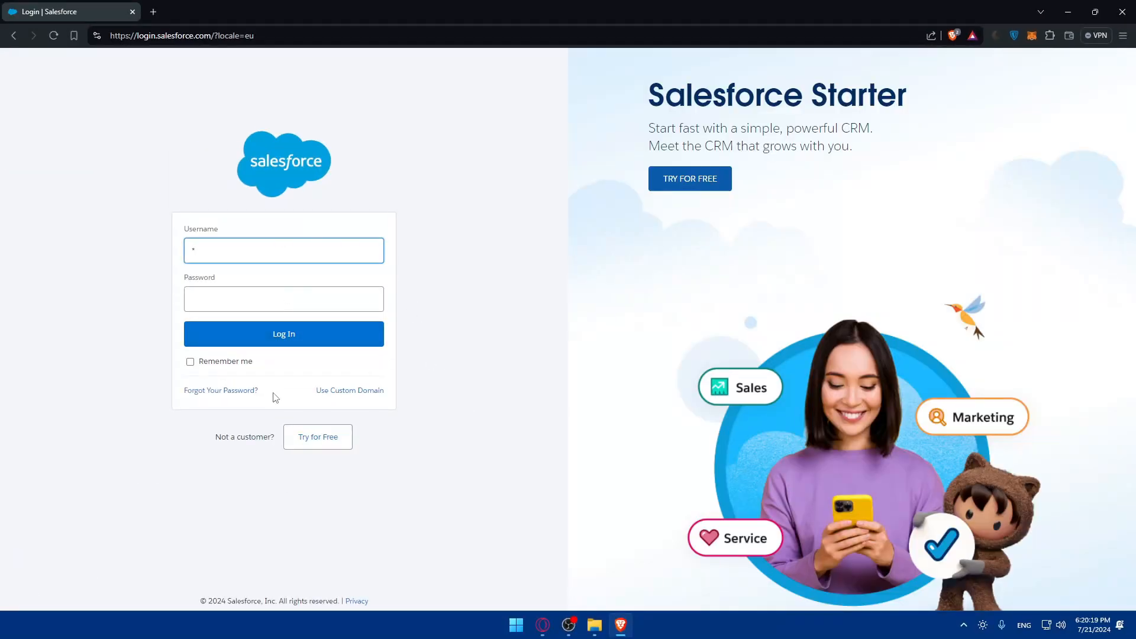
left_click(332, 440)
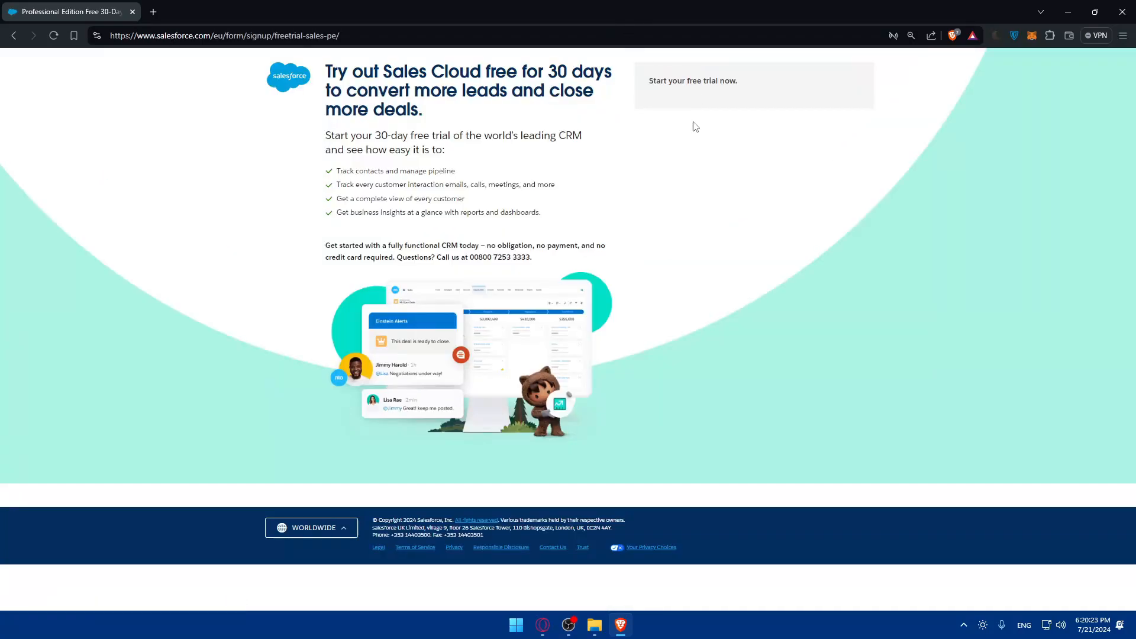
Highlight the '30 days' and 'no obligation' wording on the trial page.
left_click_drag(555, 68, 611, 71)
left_click(494, 246)
left_click_drag(493, 241, 541, 245)
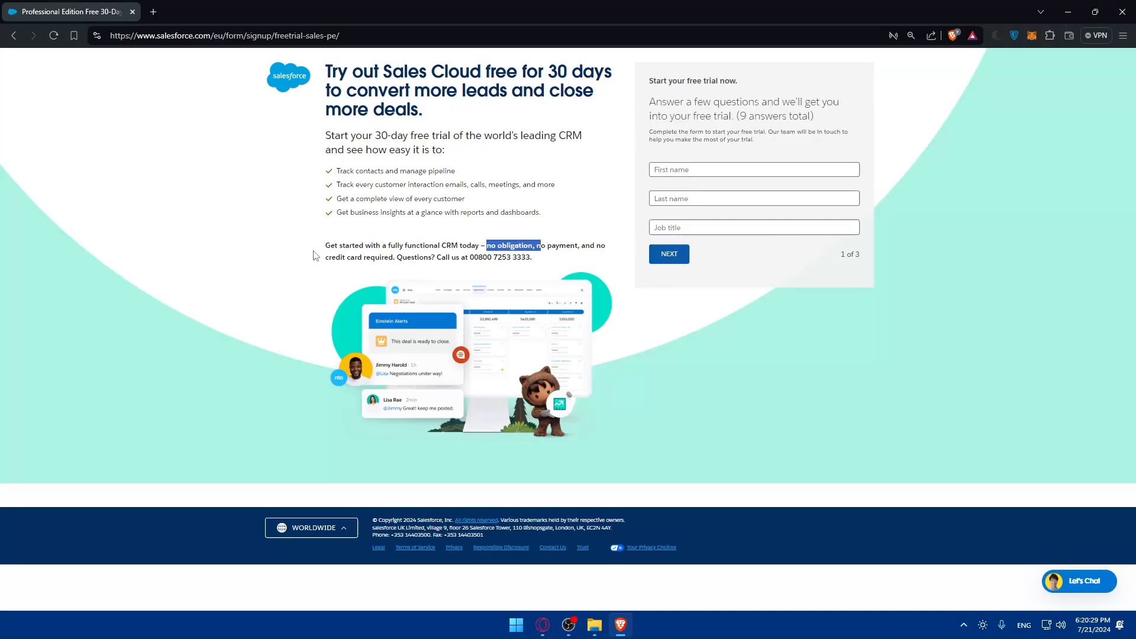
Search Google for 'salesforce demo'.
left_click(325, 36)
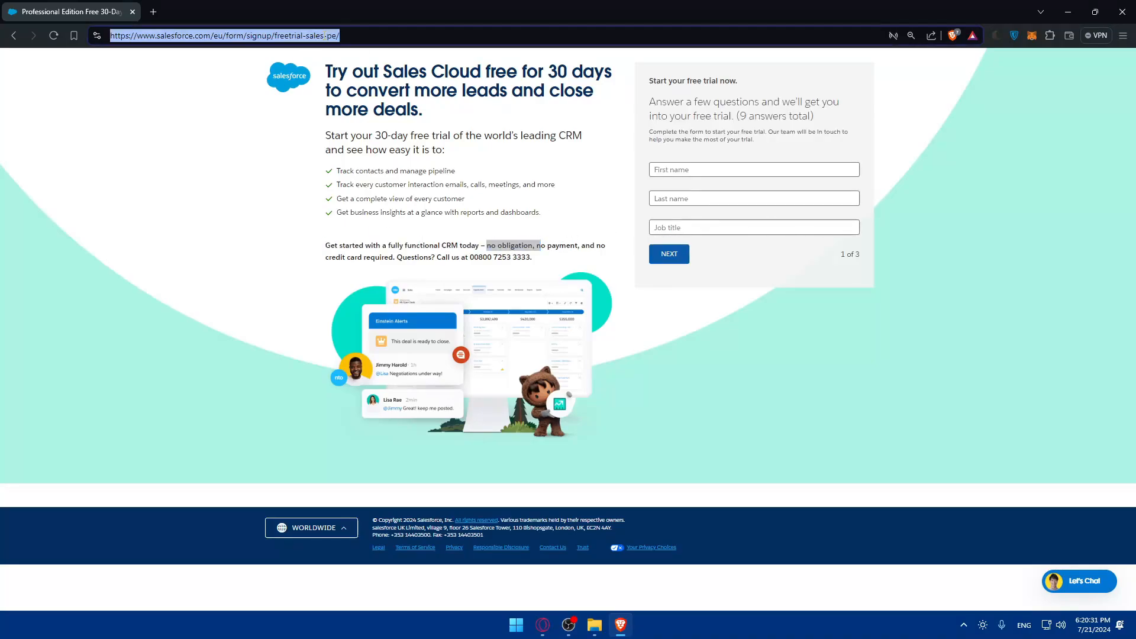
type("sales")
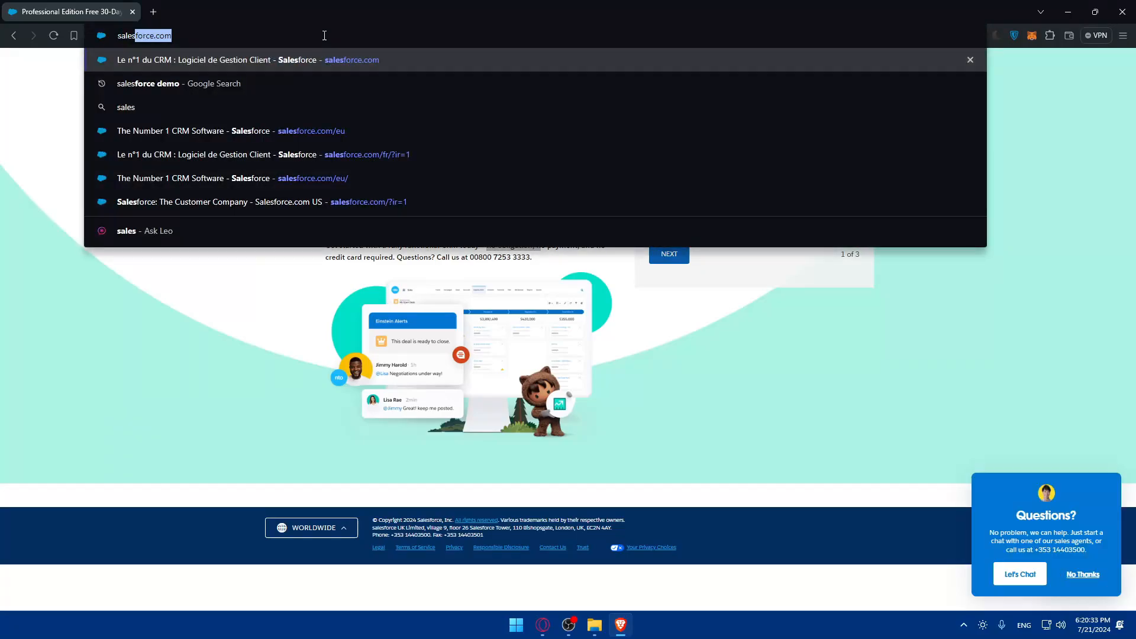
type("force demo")
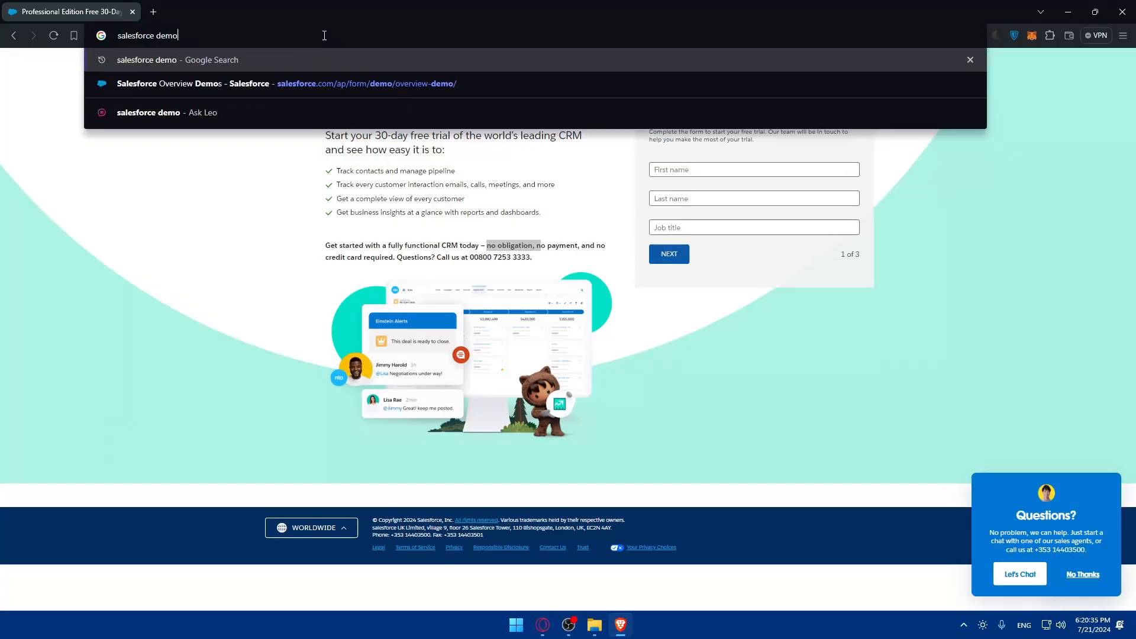
key("Return")
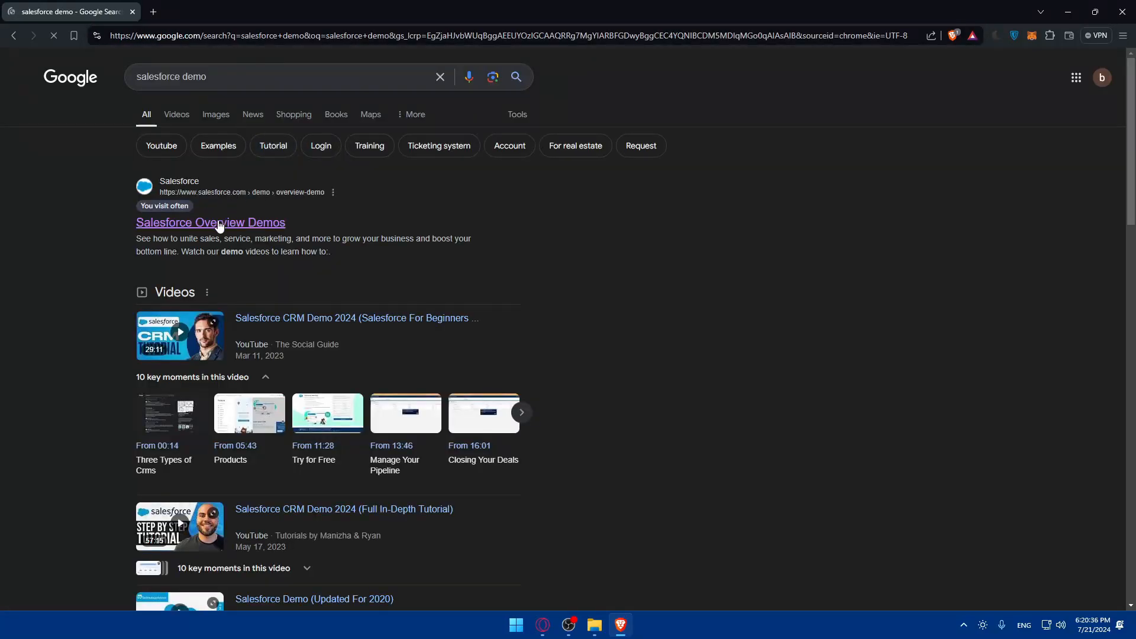
Open the Salesforce Overview Demos result and highlight parts of its bullet list while reading.
left_click(219, 223)
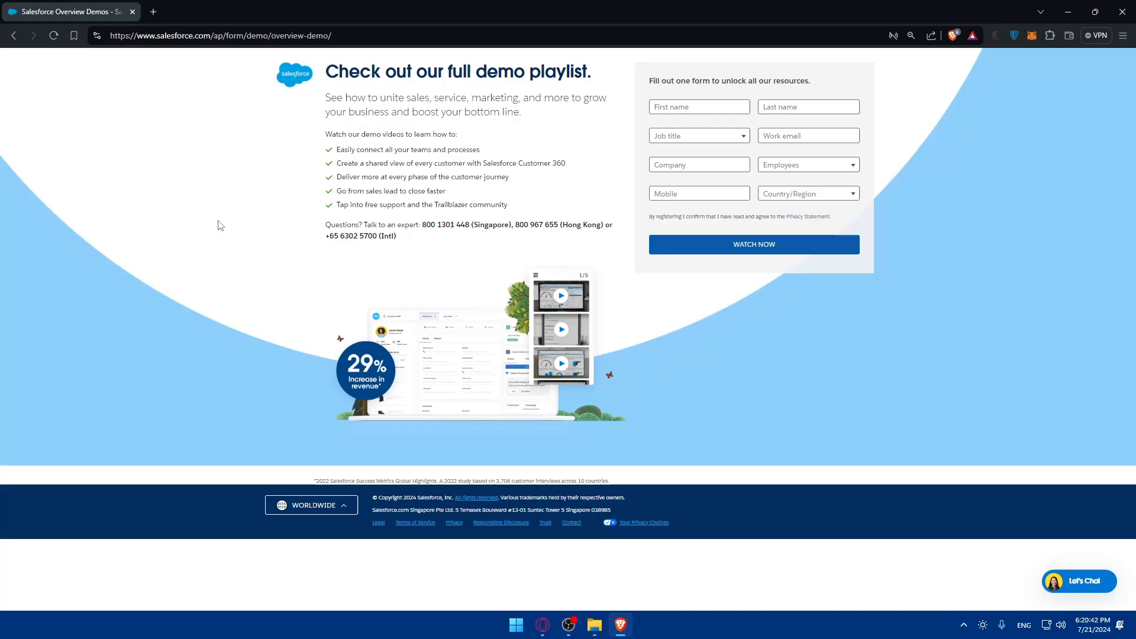
left_click_drag(340, 150, 409, 154)
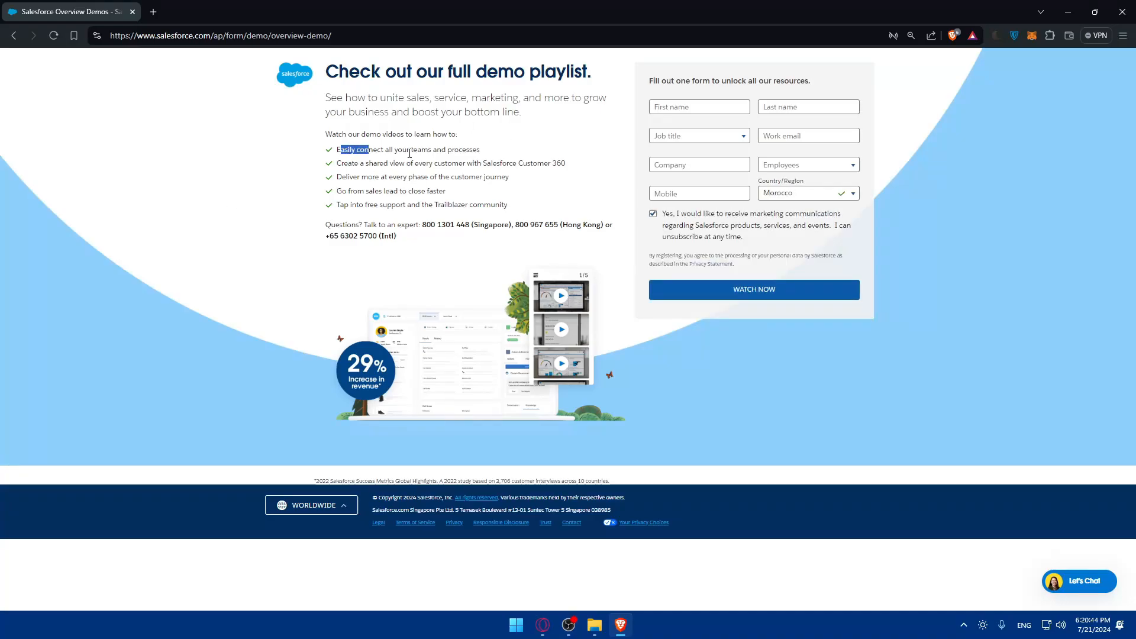
left_click(477, 155)
left_click_drag(488, 155, 414, 153)
left_click(408, 159)
left_click_drag(338, 174, 435, 177)
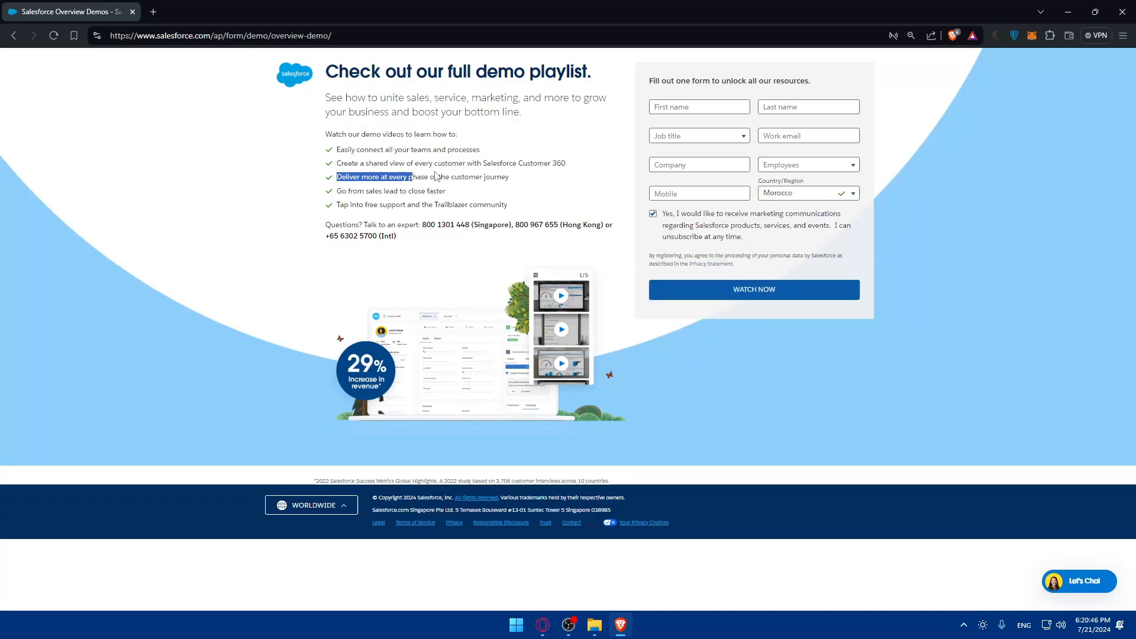
left_click(435, 176)
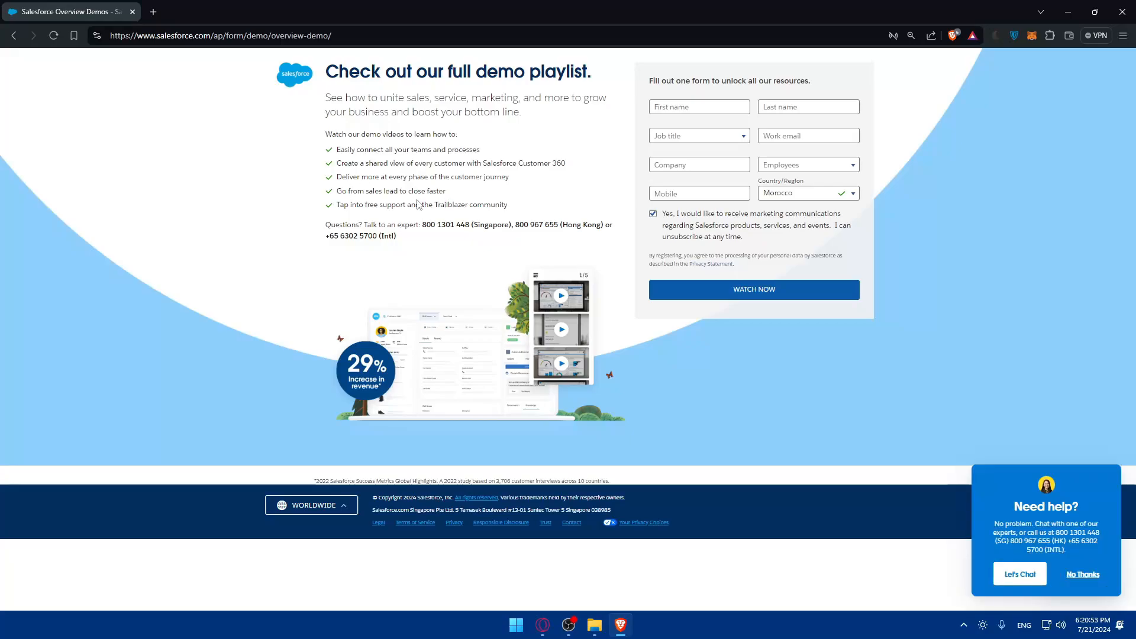
In a new tab, search Google for 'mulesoft' and open the mulesoft.com result.
left_click(155, 12)
type("mu")
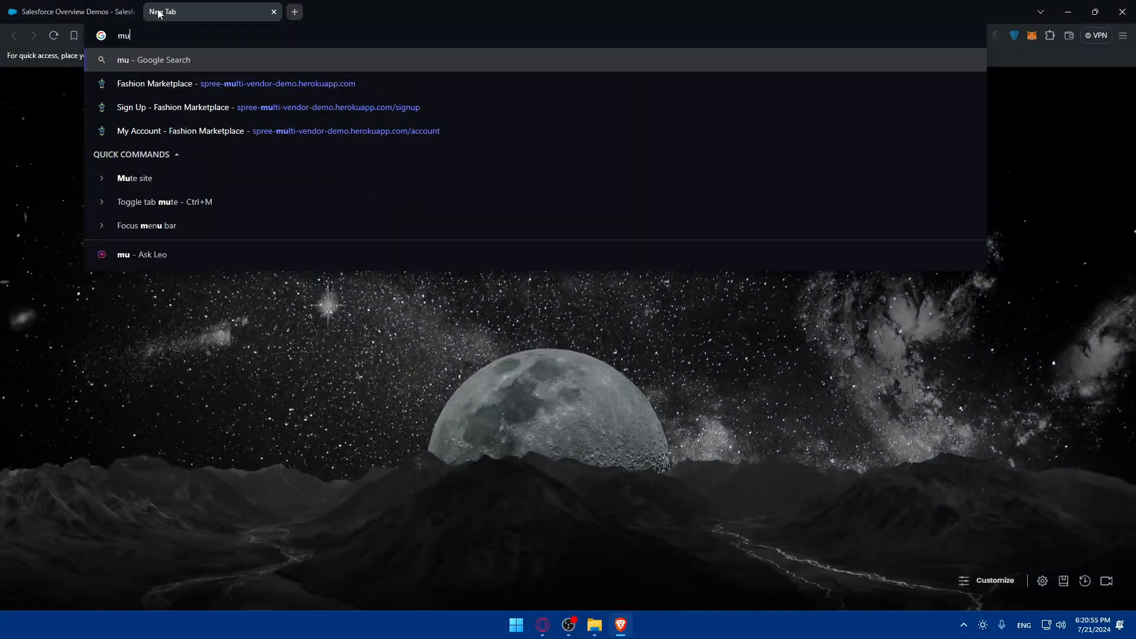
type("lesoft")
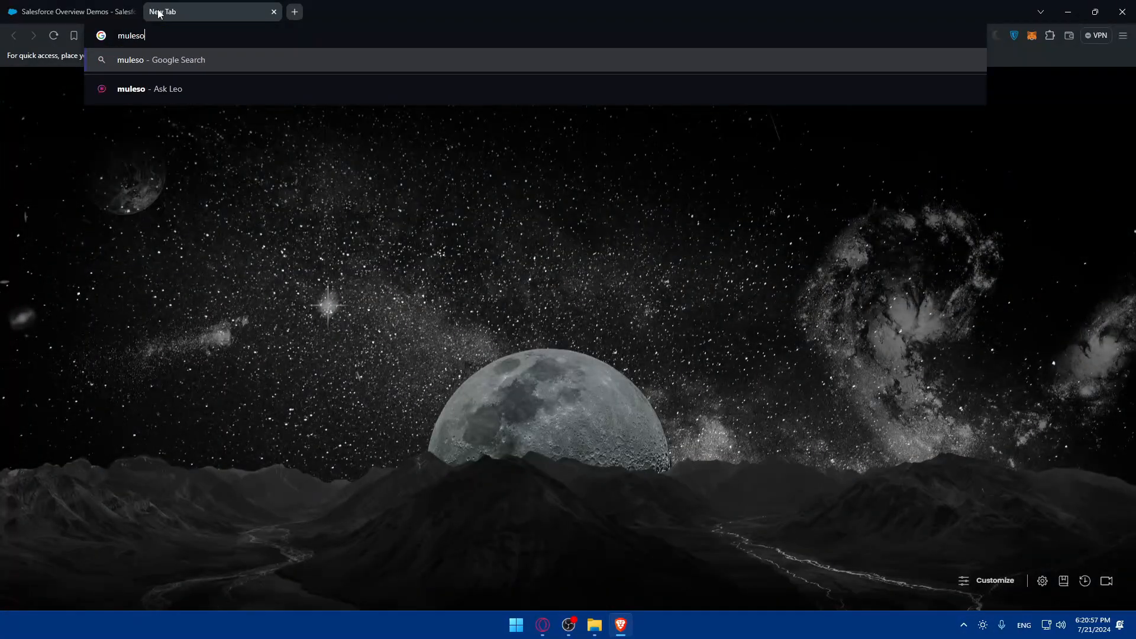
key("Return")
left_click(212, 178)
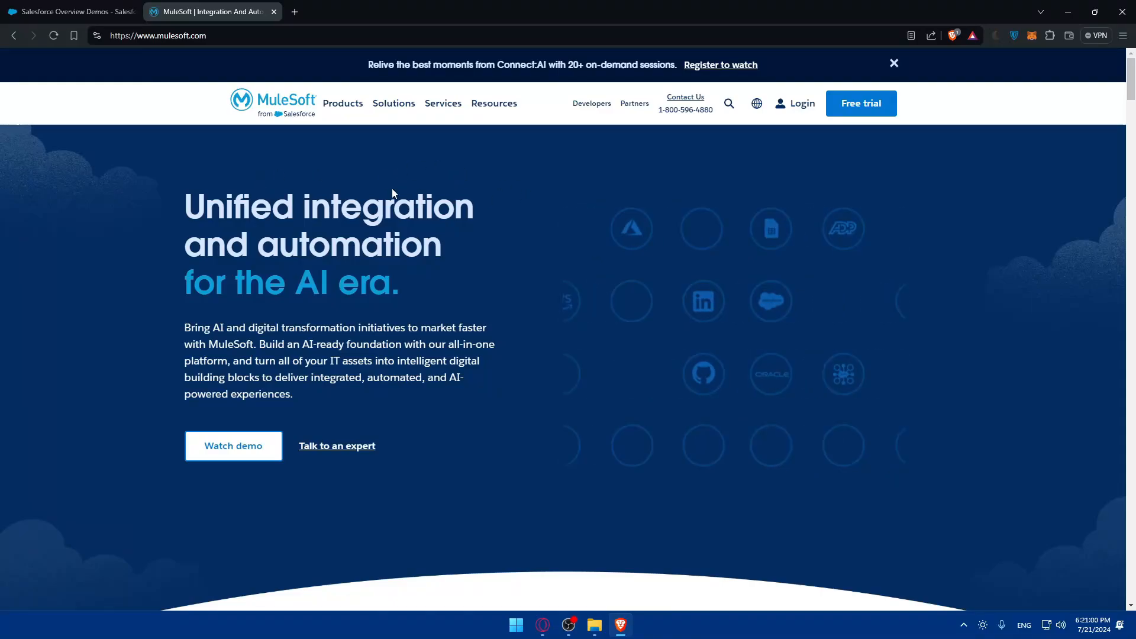
mouse_move(787, 121)
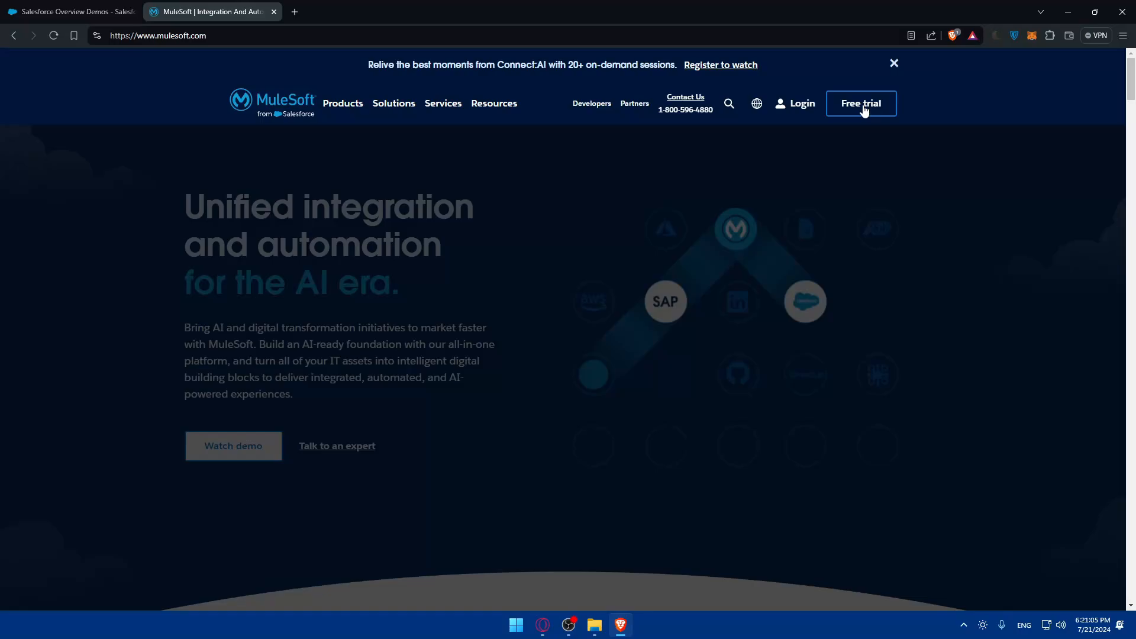
Open the MuleSoft free trial signup and enter first name, last name, saved e-mail and job title Student.
left_click(870, 110)
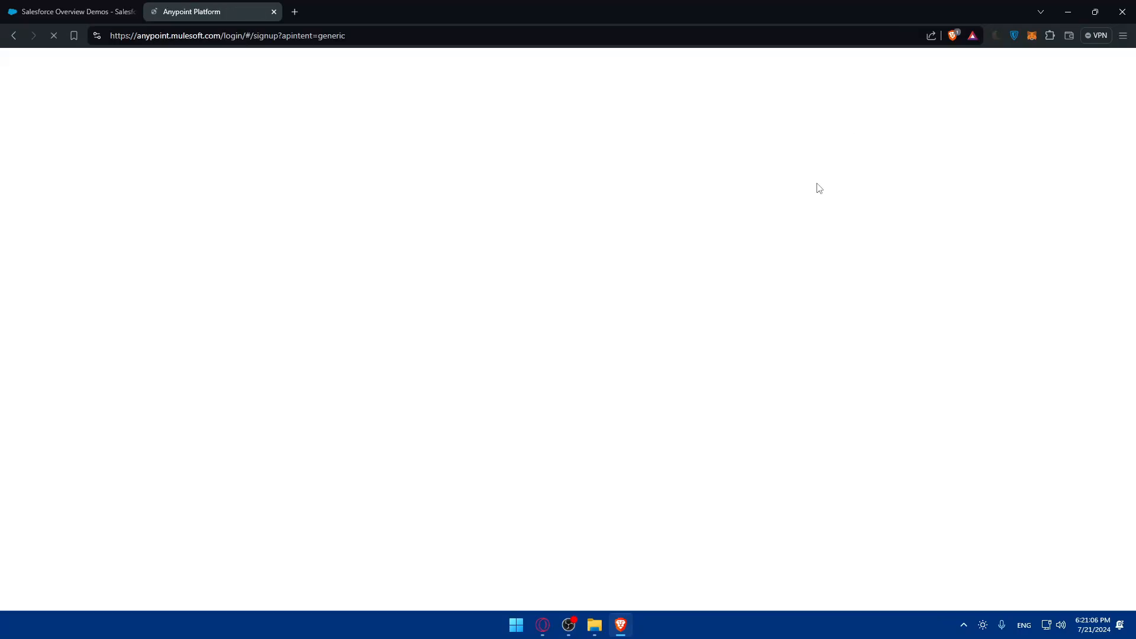
scroll(562, 325, "down", 4)
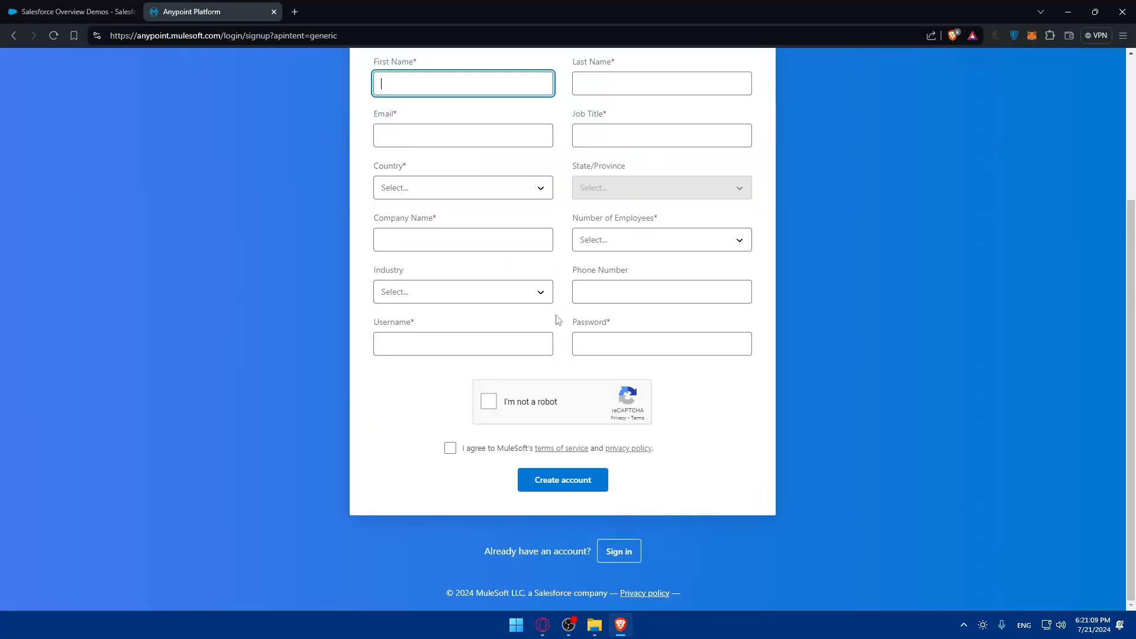
scroll(651, 301, "up", 4)
scroll(761, 314, "down", 4)
scroll(755, 314, "up", 3)
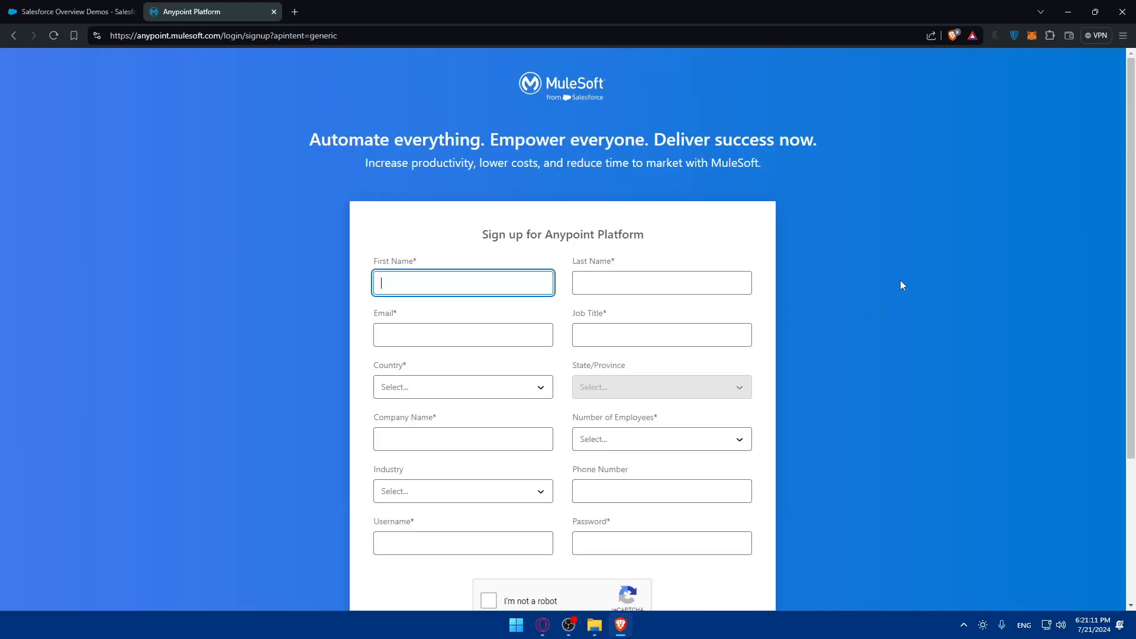
type("C")
type("mix")
left_click(580, 283)
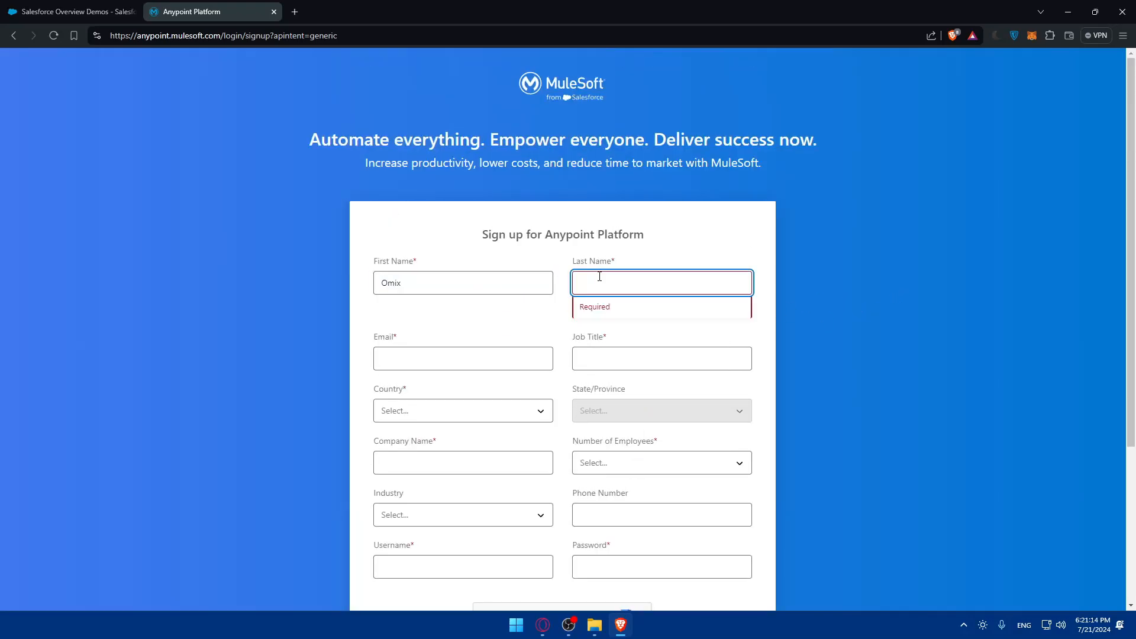
type("Alex")
left_click(457, 345)
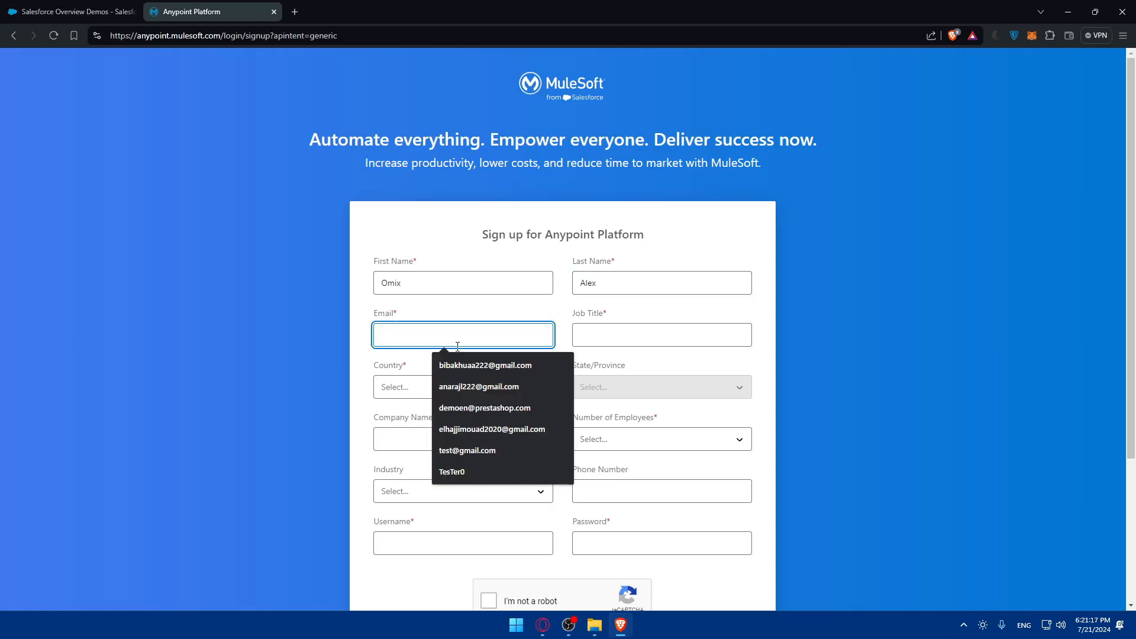
left_click(463, 363)
left_click(623, 332)
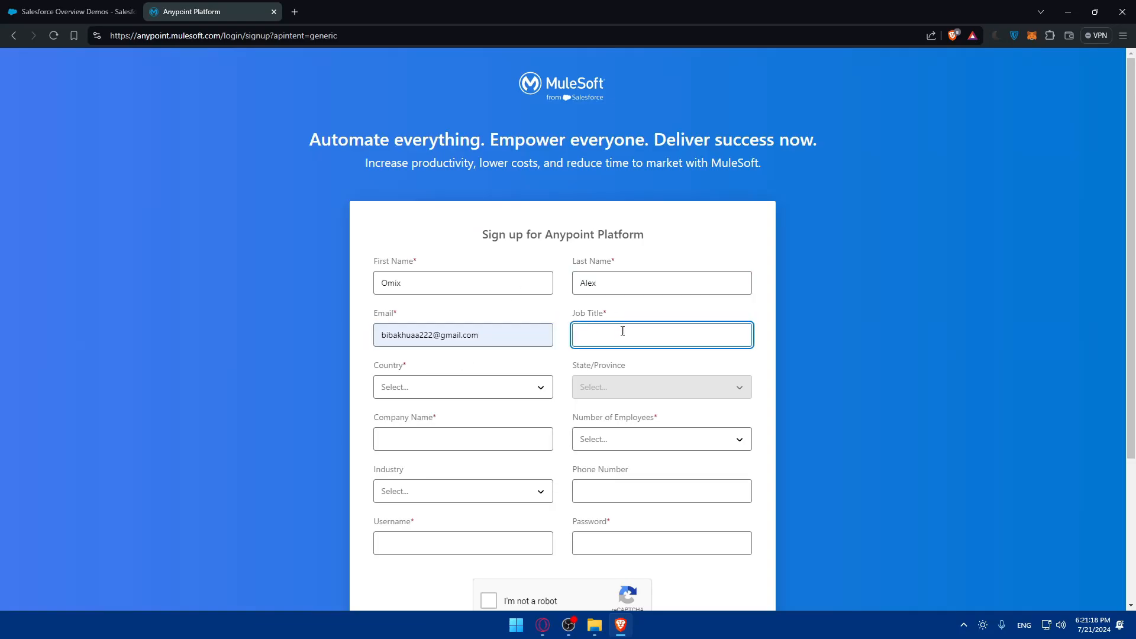
Set Country to United States and State to Texas.
left_click(492, 393)
type("MO")
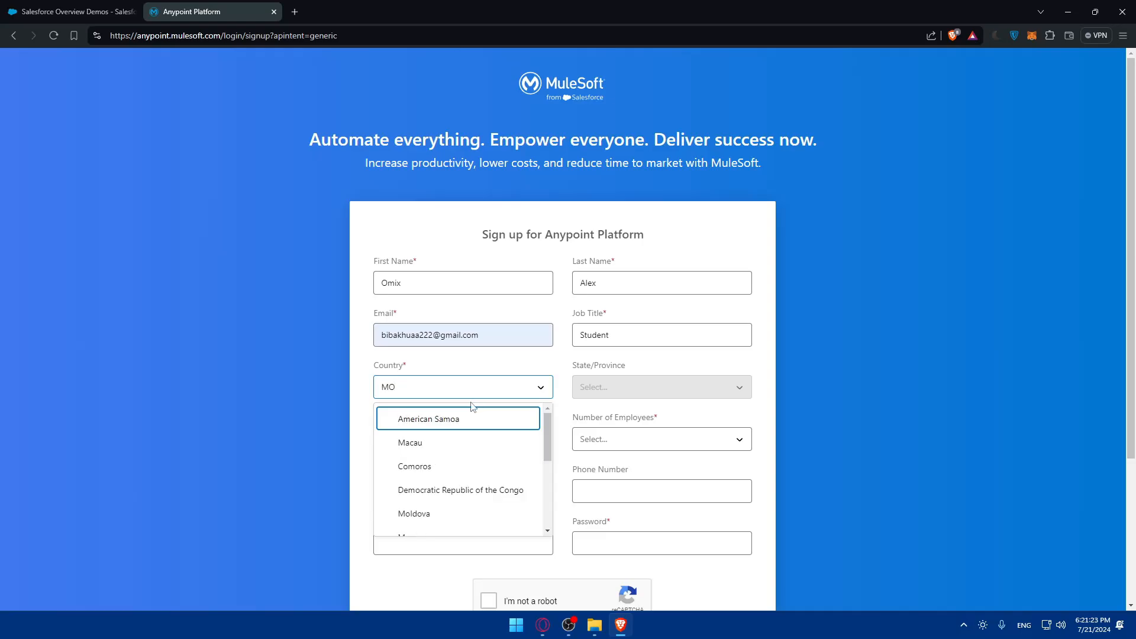
key("BackSpace")
key("BackSpace")
type("uni")
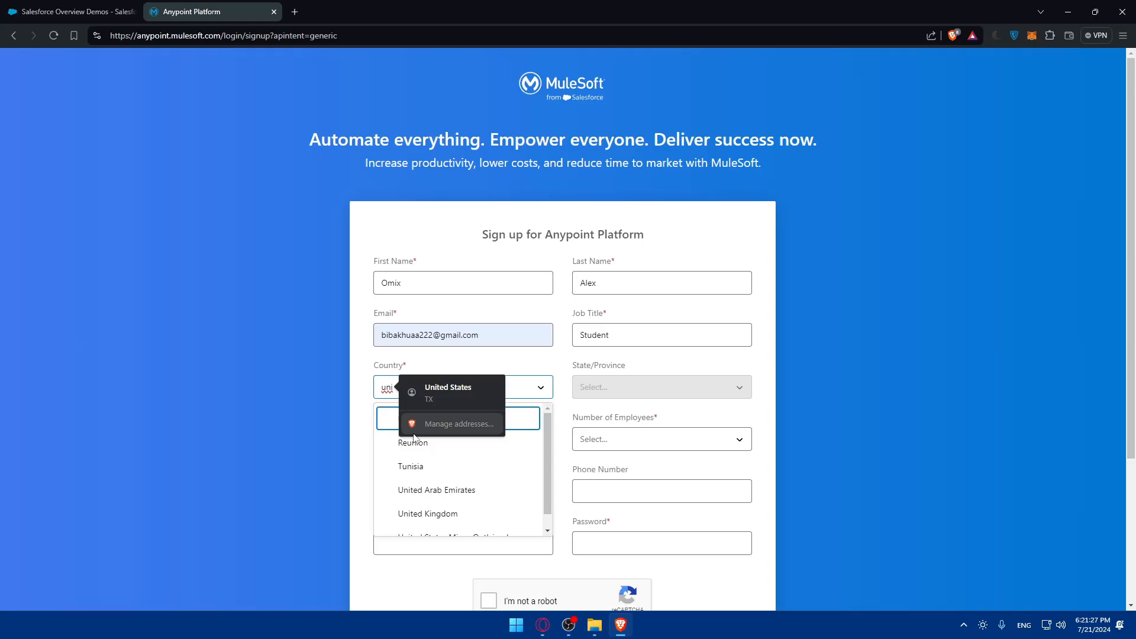
type("ted")
left_click(251, 426)
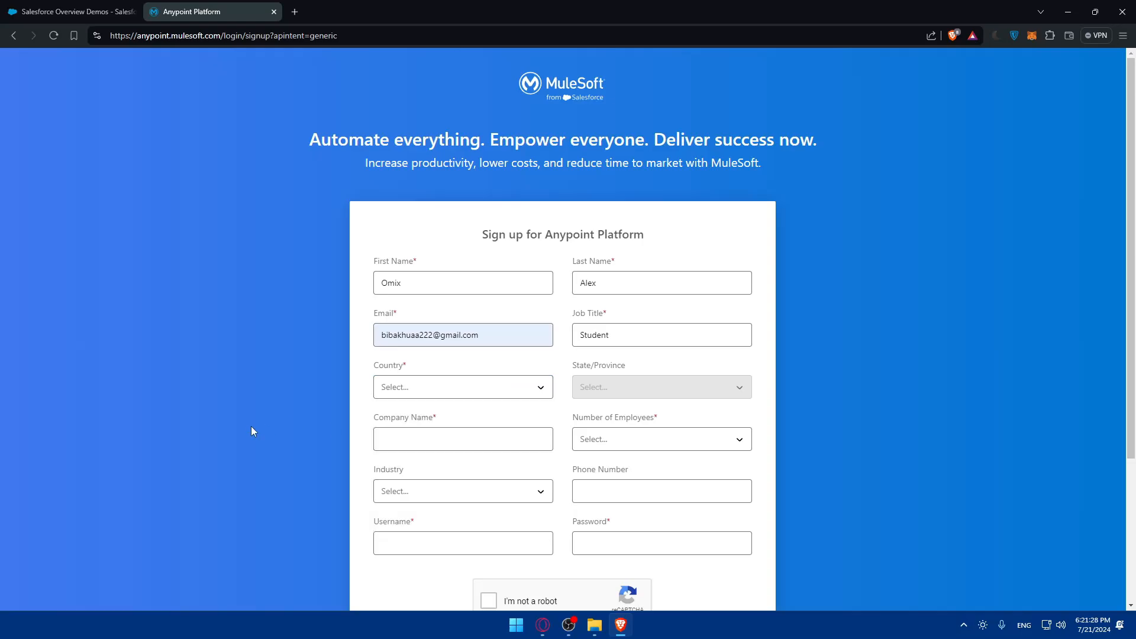
left_click(433, 390)
left_click(437, 422)
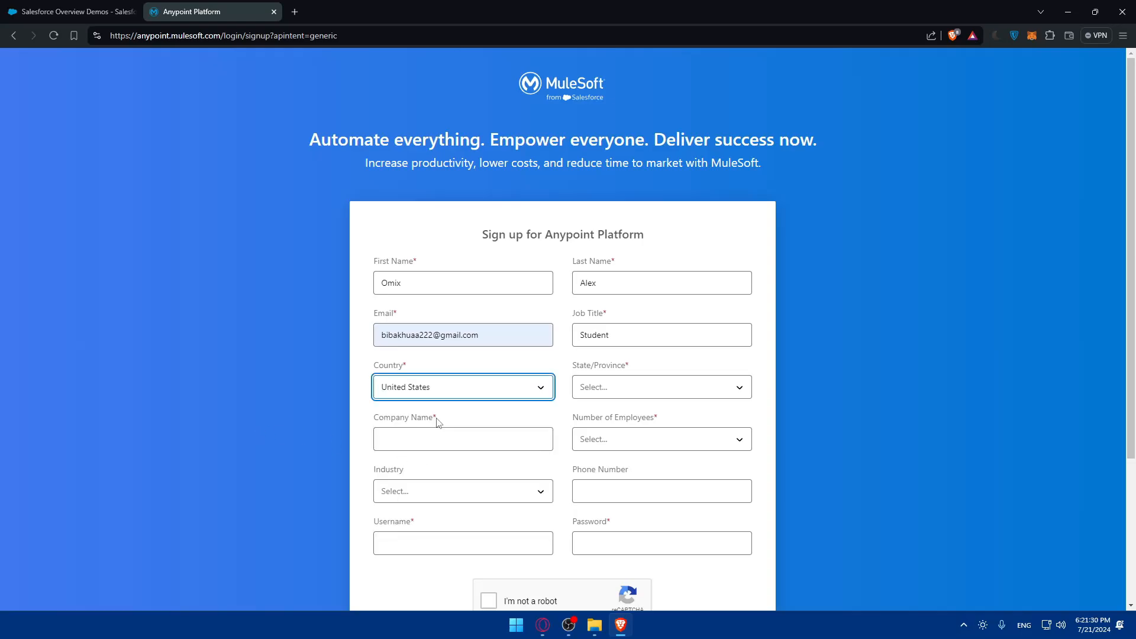
left_click(672, 383)
type("tex")
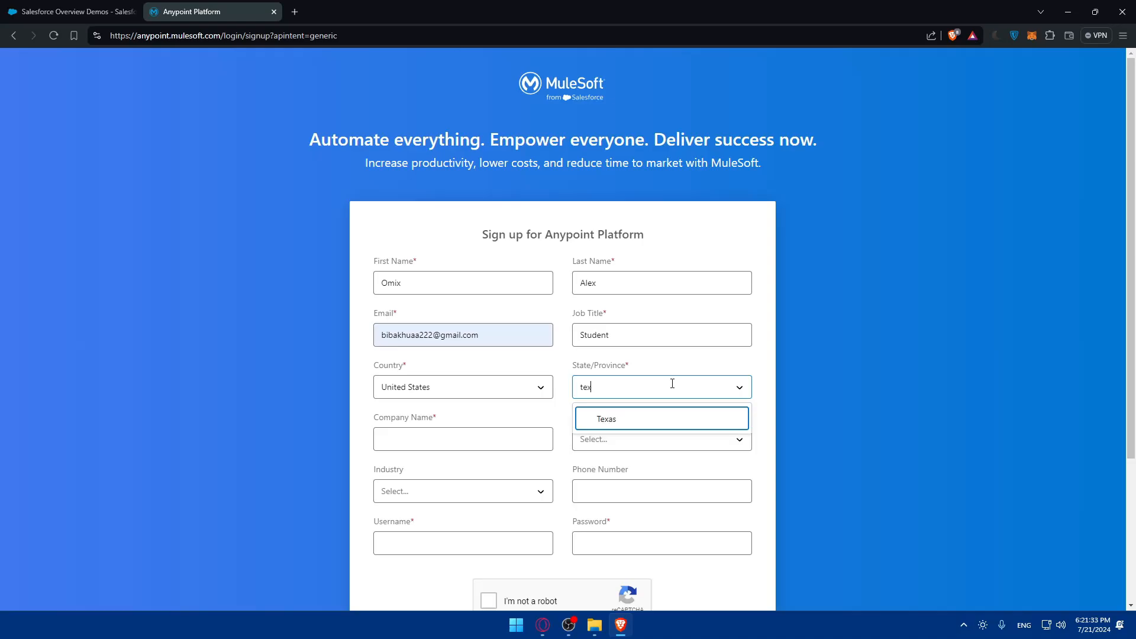
key("Return")
Enter the company name, choose 1 - 20 employees and Education as the industry.
left_click(458, 438)
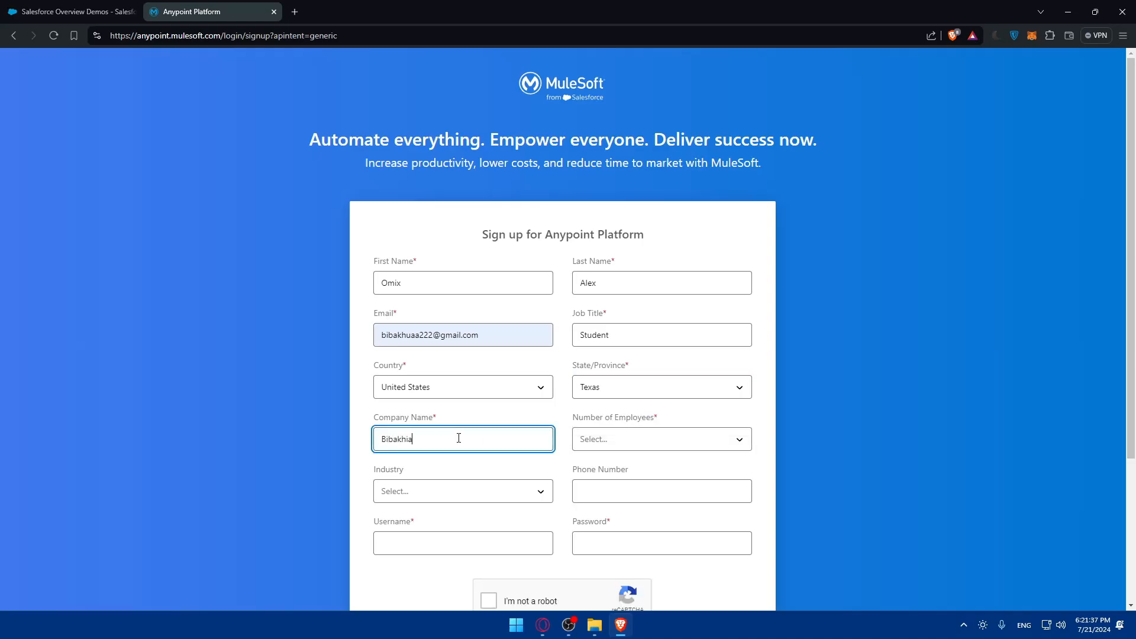
left_click(603, 441)
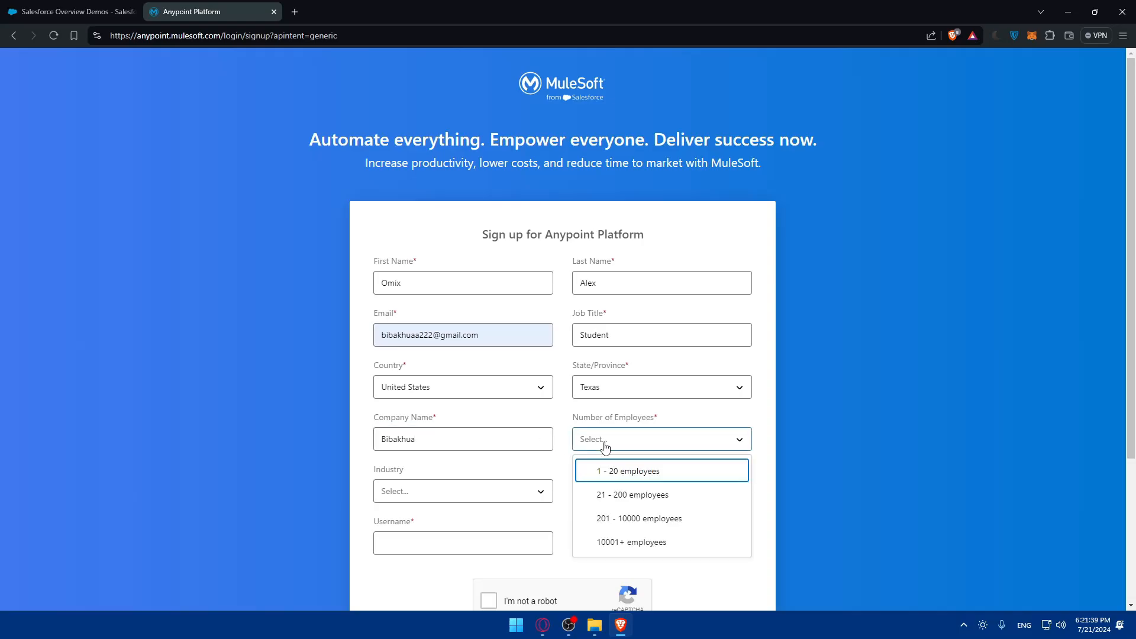
left_click(617, 470)
left_click(438, 502)
left_click(297, 419)
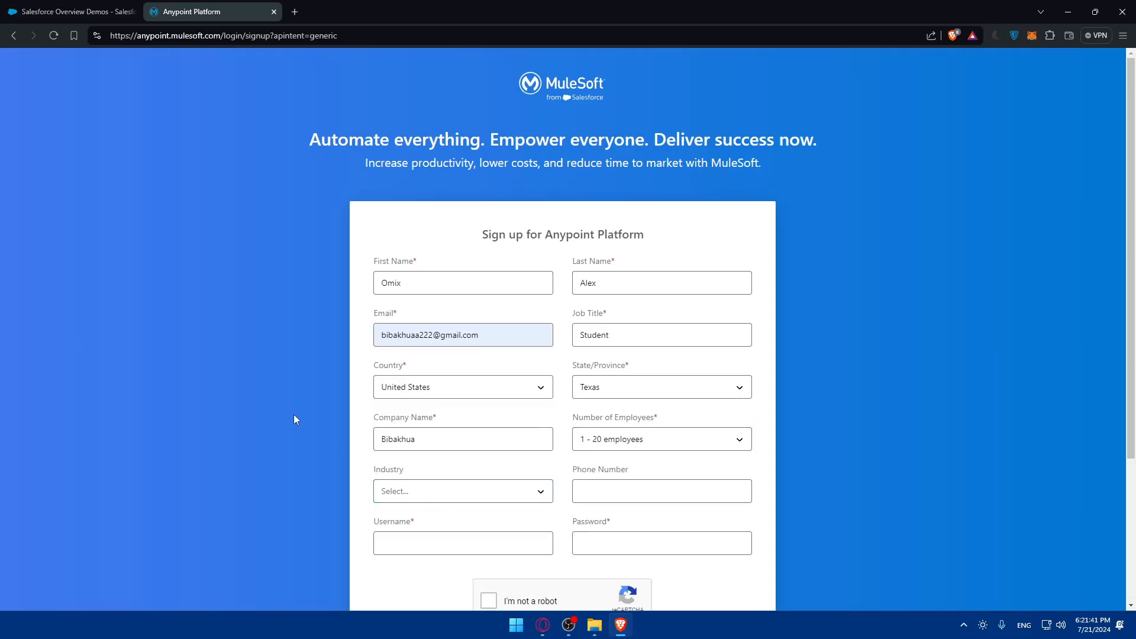
left_click(436, 495)
left_click(416, 405)
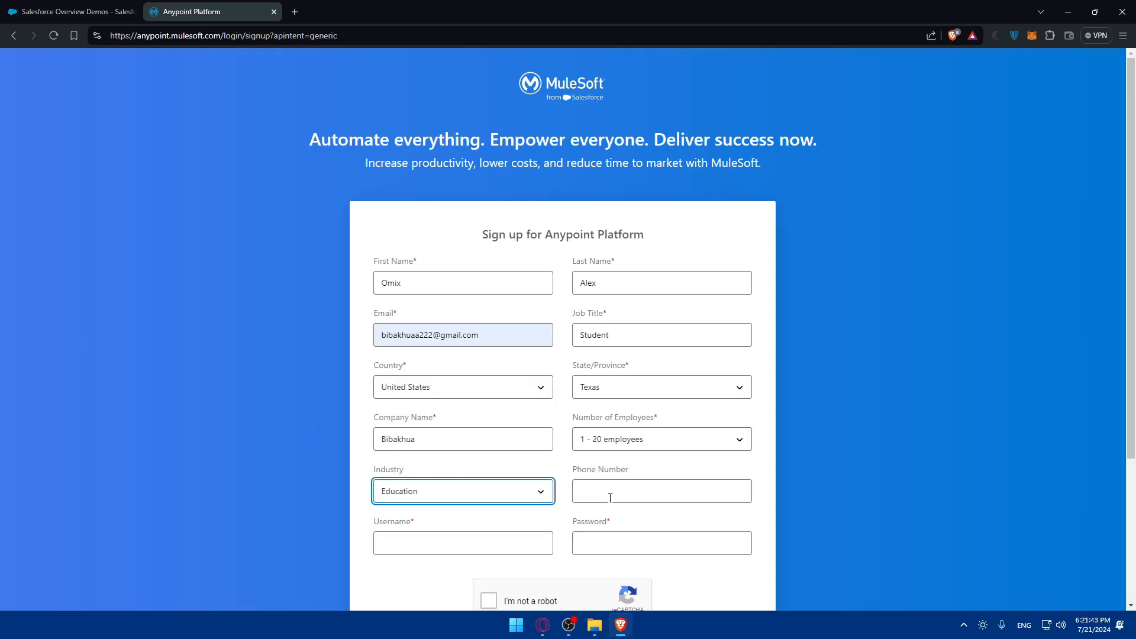
Fill in the phone number, username and account password, then pass the reCAPTCHA check.
left_click(651, 491)
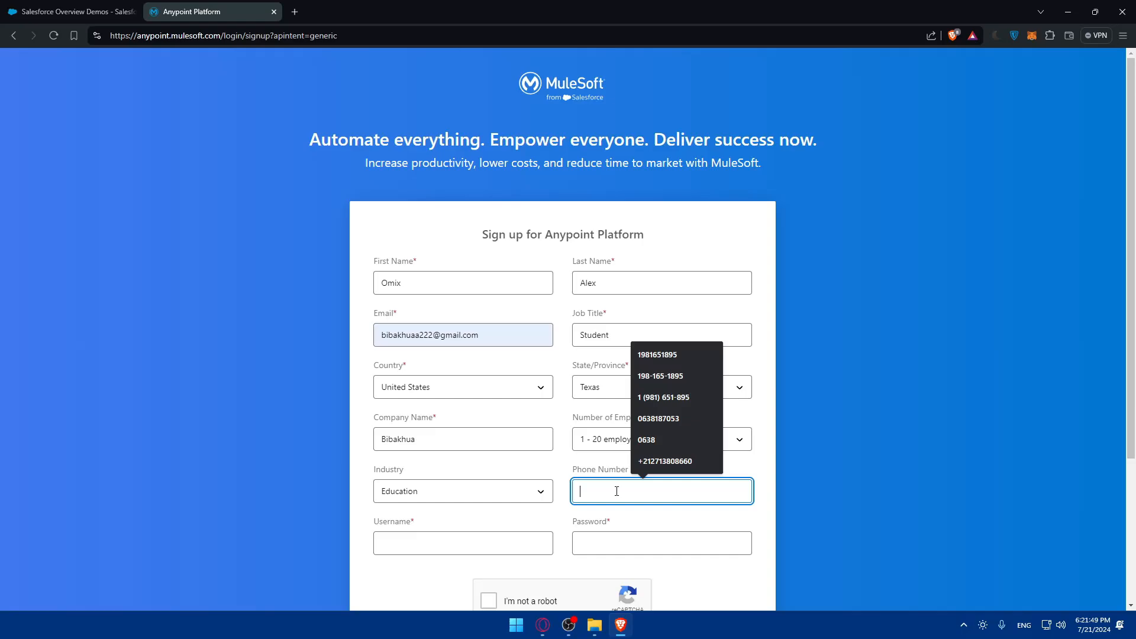
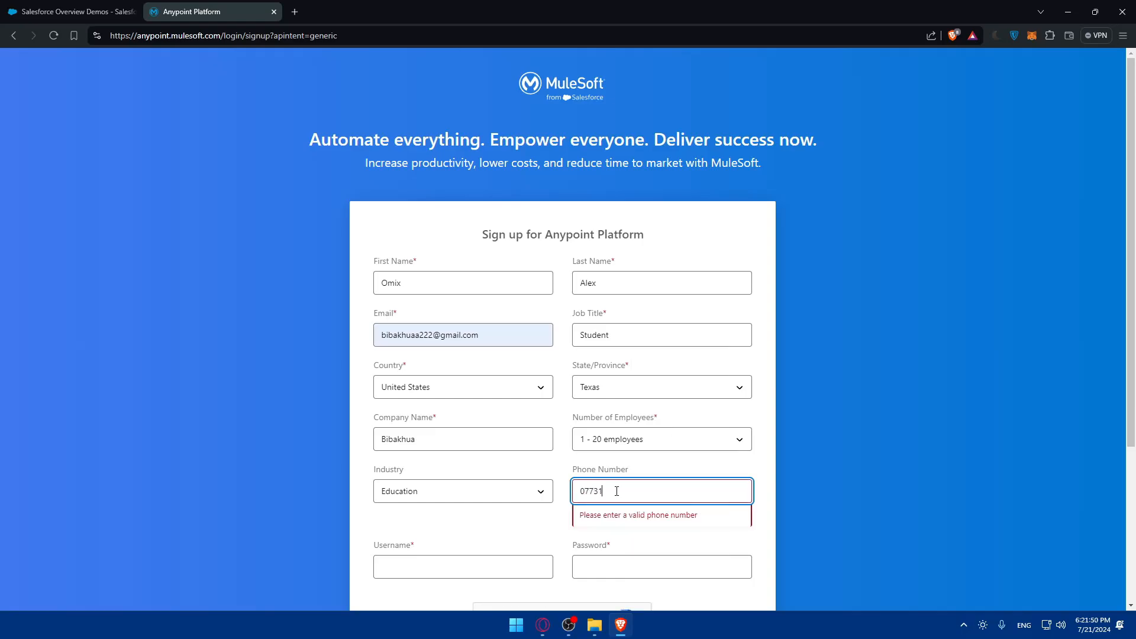
left_click(485, 551)
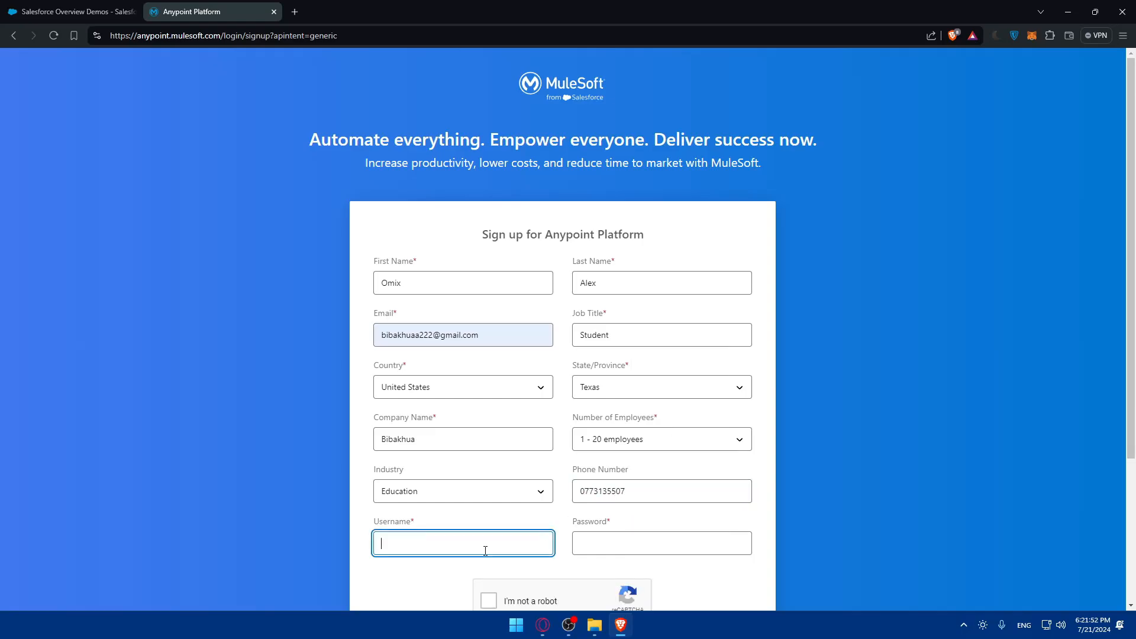
left_click(609, 540)
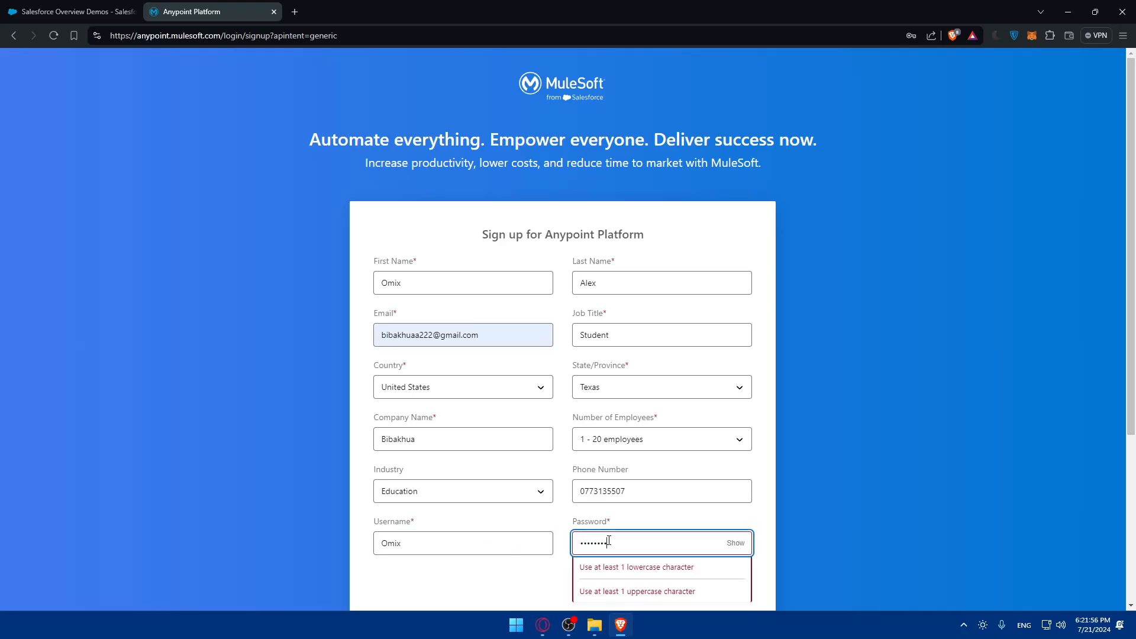
scroll(651, 539, "down", 2)
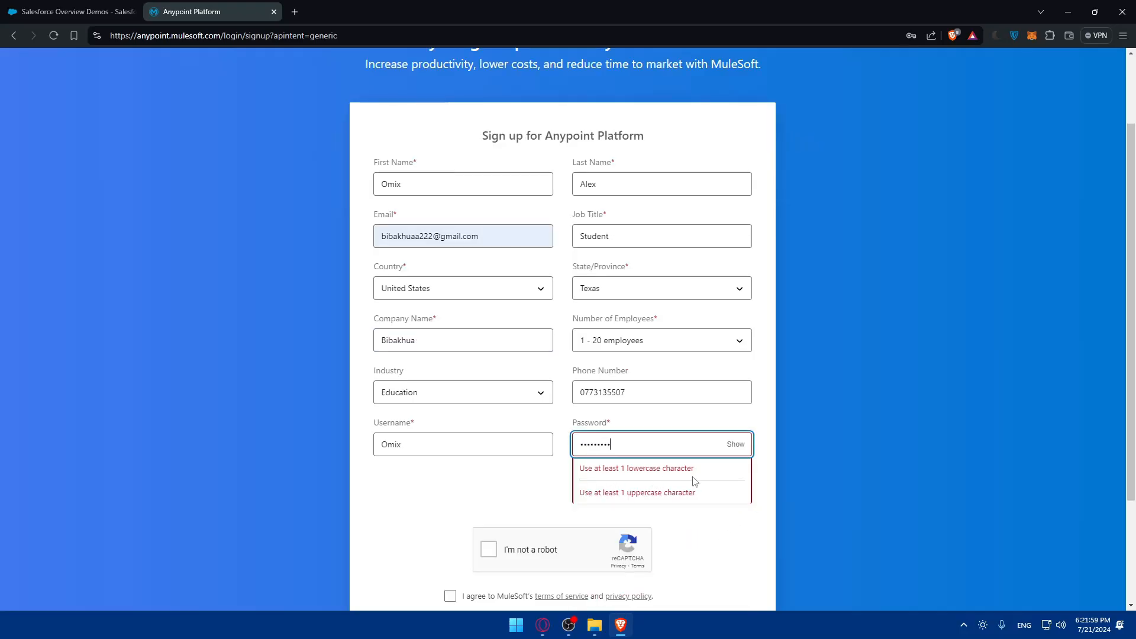
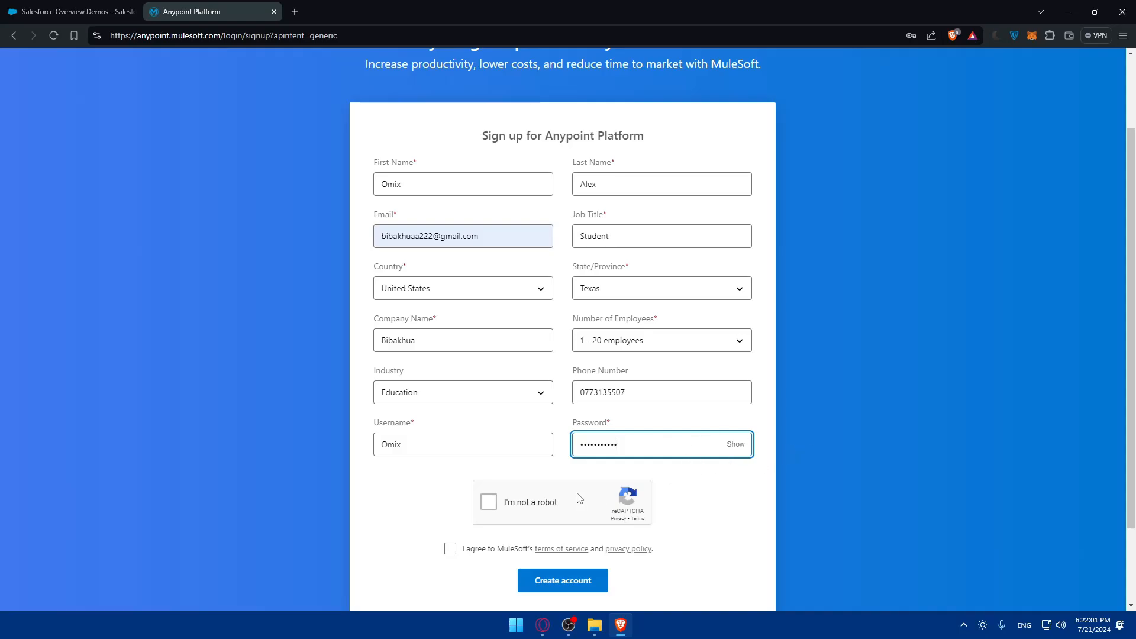
left_click(489, 502)
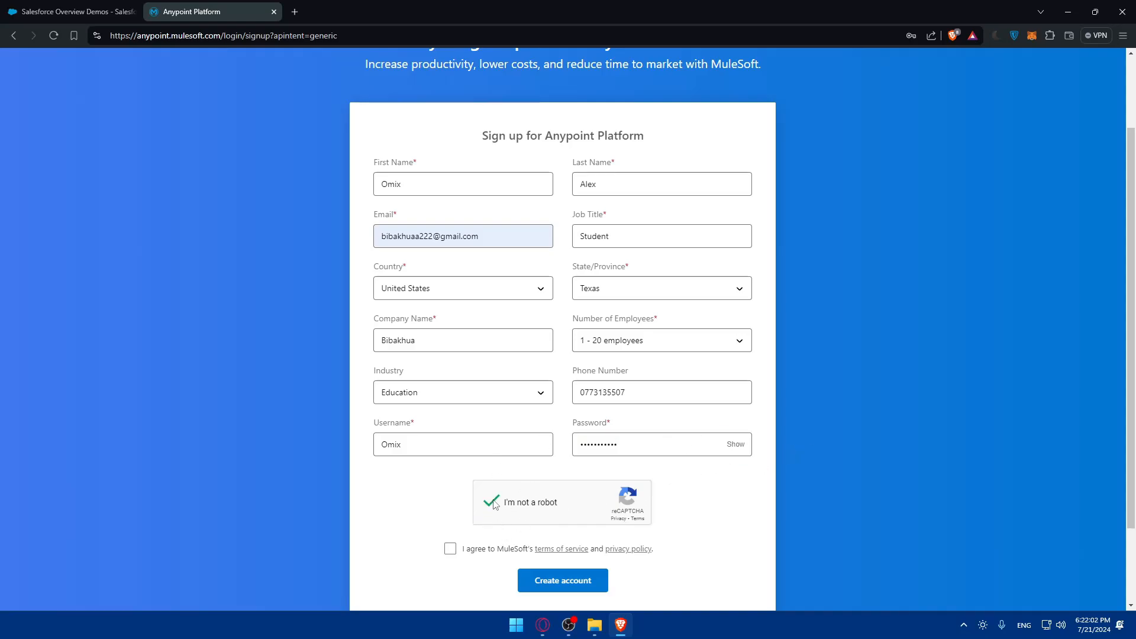
scroll(456, 473, "down", 2)
Accept the terms, skim the trial license terms and privacy statement tabs, then create the account.
left_click(451, 451)
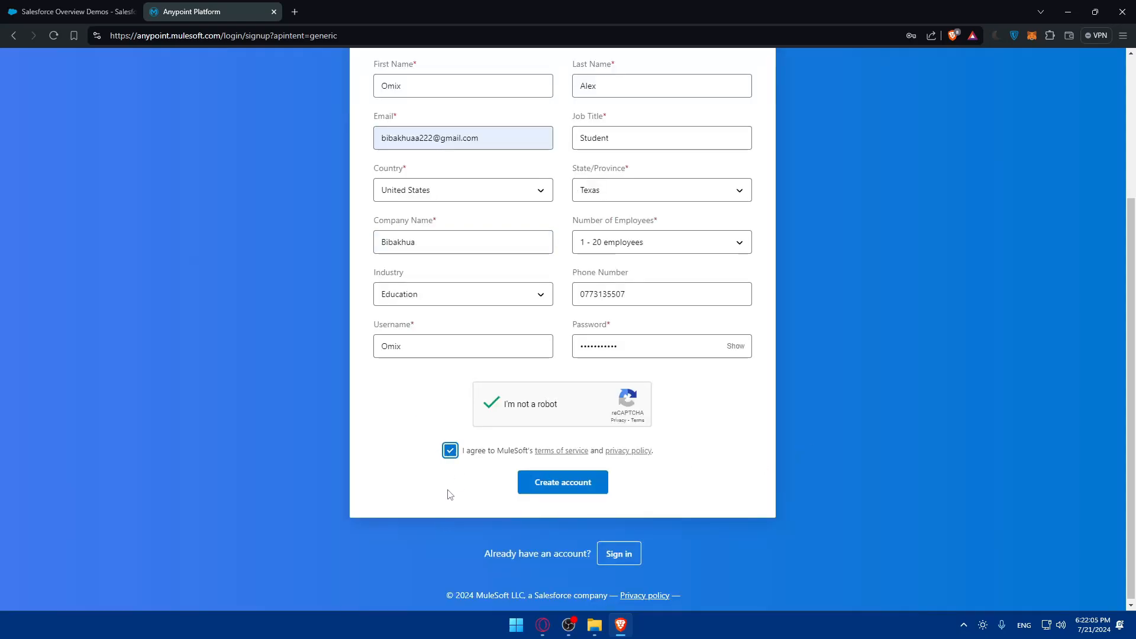
left_click(569, 455, "ctrl")
left_click(627, 454, "ctrl")
key("ctrl+Tab")
scroll(487, 230, "down", 20)
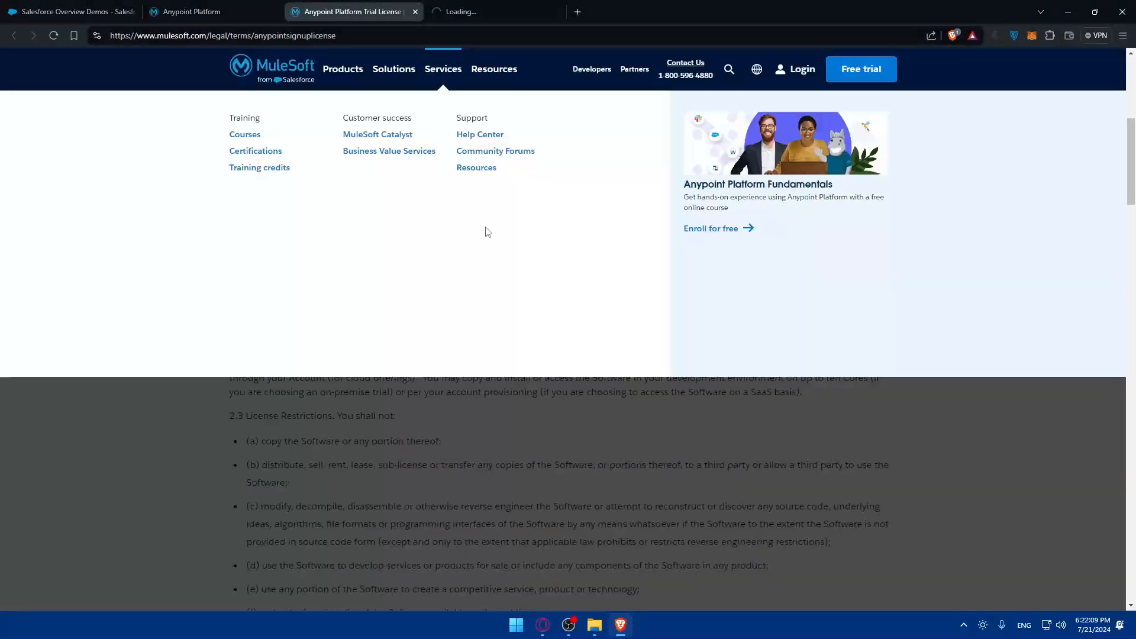
scroll(478, 271, "down", 3)
key("ctrl+w")
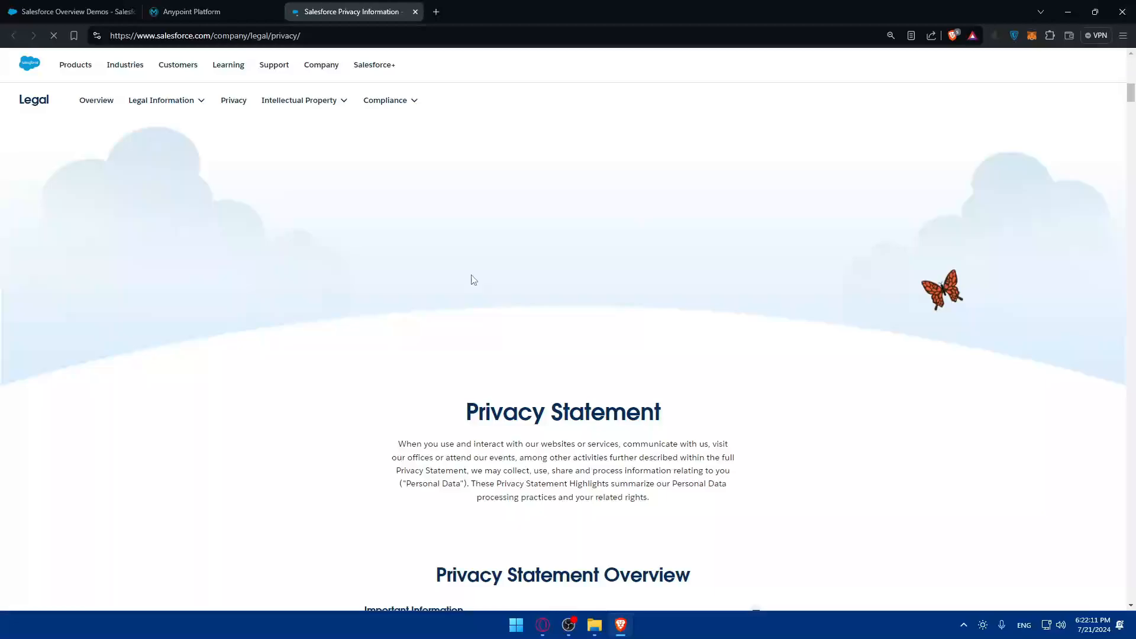
scroll(470, 279, "down", 15)
key("ctrl+w")
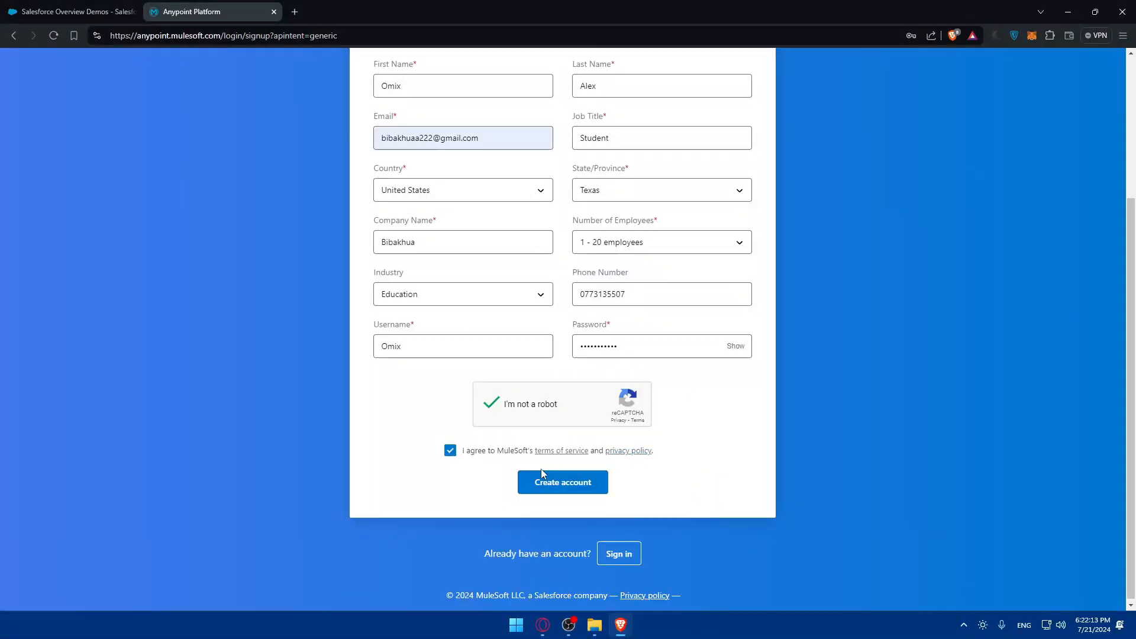
left_click(577, 488)
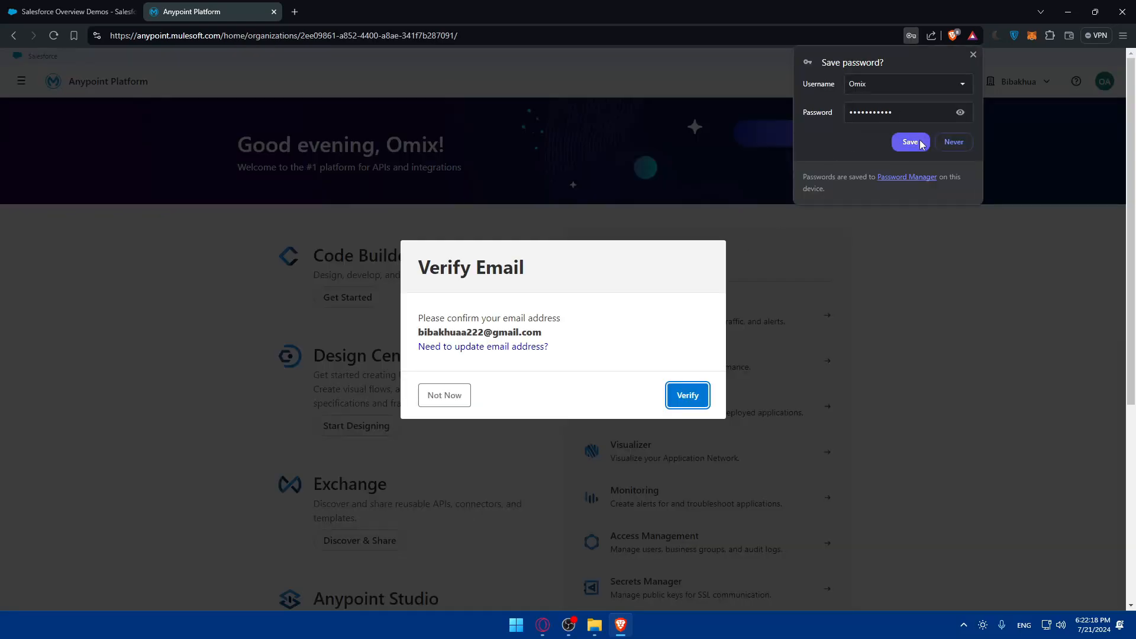
Start e-mail verification, then open the Anypoint Platform Verification Code email in Gmail and select the code.
left_click(915, 142)
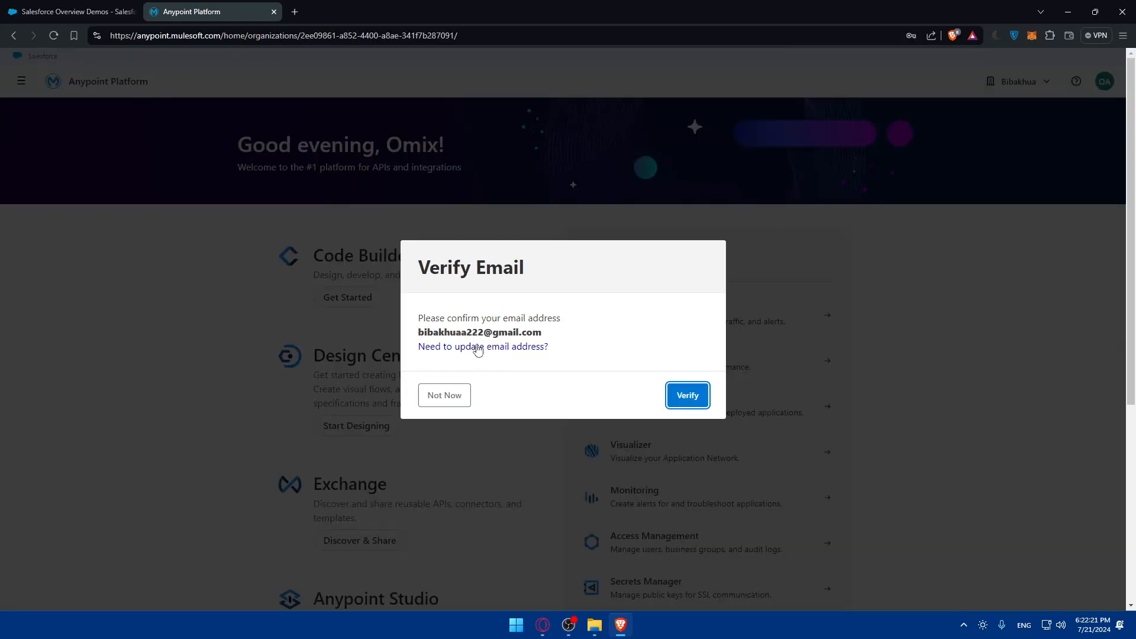
left_click(685, 395)
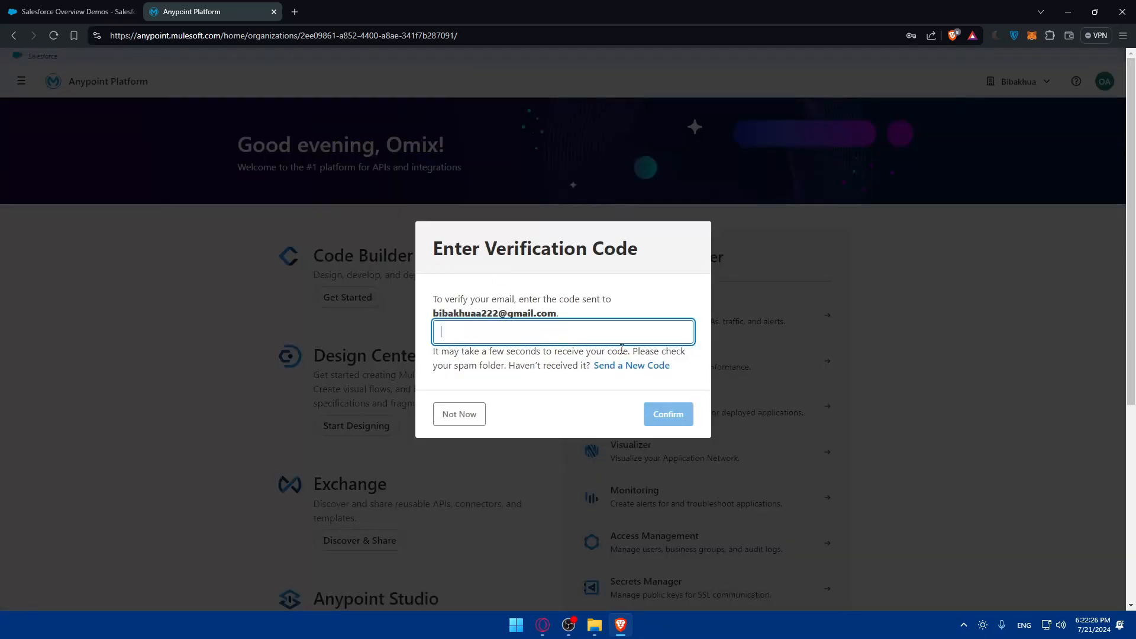
left_click(294, 11)
type("gm")
key("Return")
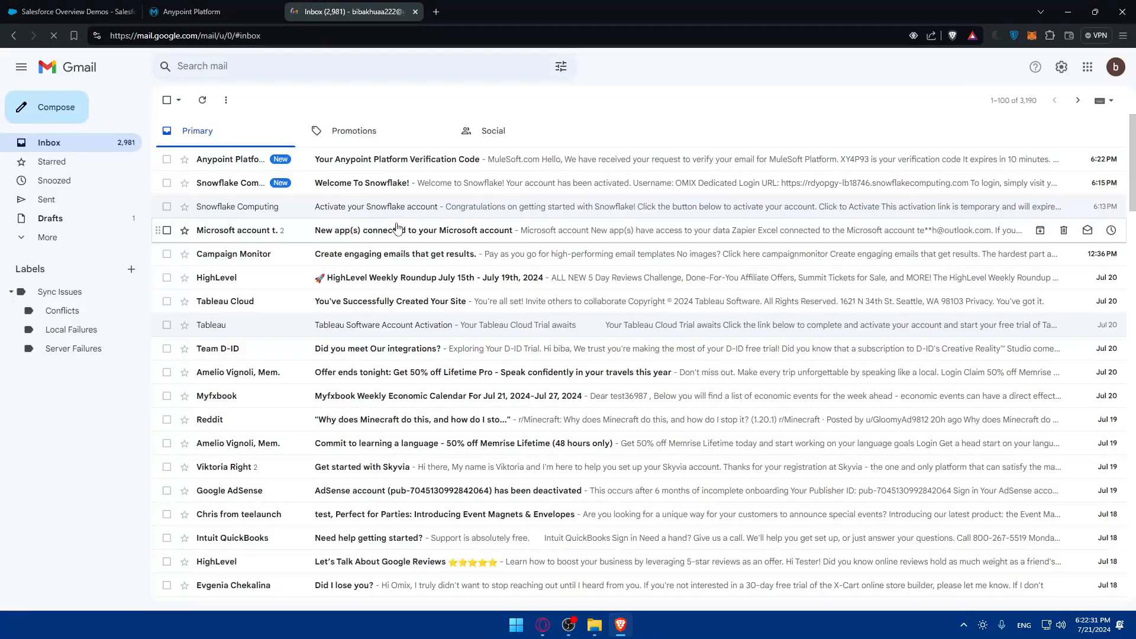
left_click(371, 169)
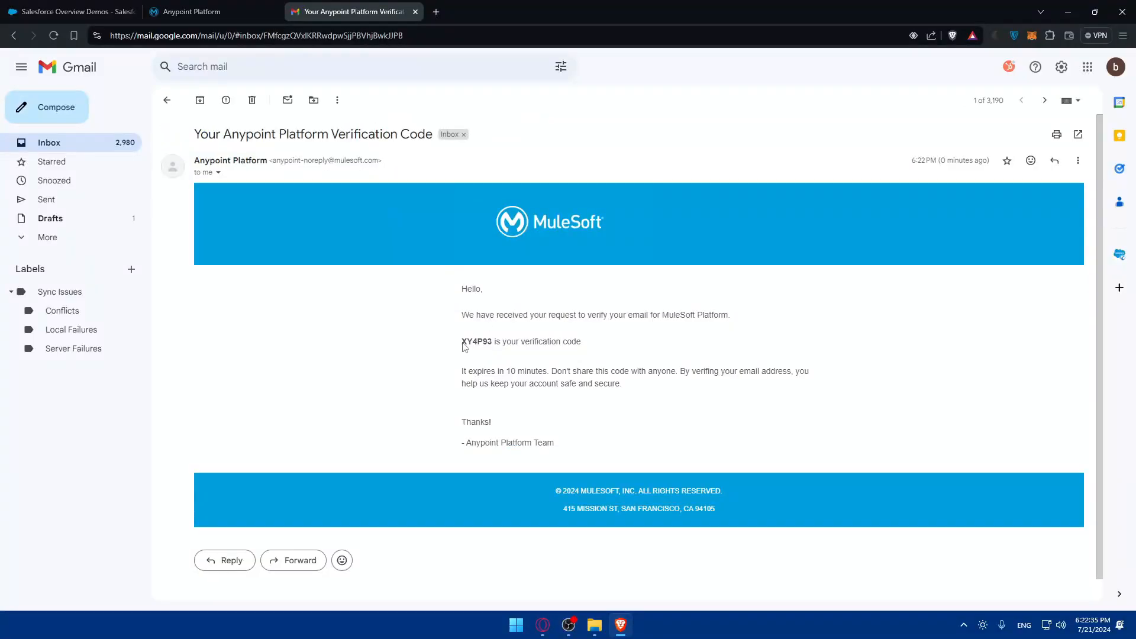
left_click_drag(464, 346, 489, 345)
left_click(465, 363)
Enter the verification code, remove the wrong last character after rejection, and confirm.
left_click(255, 19)
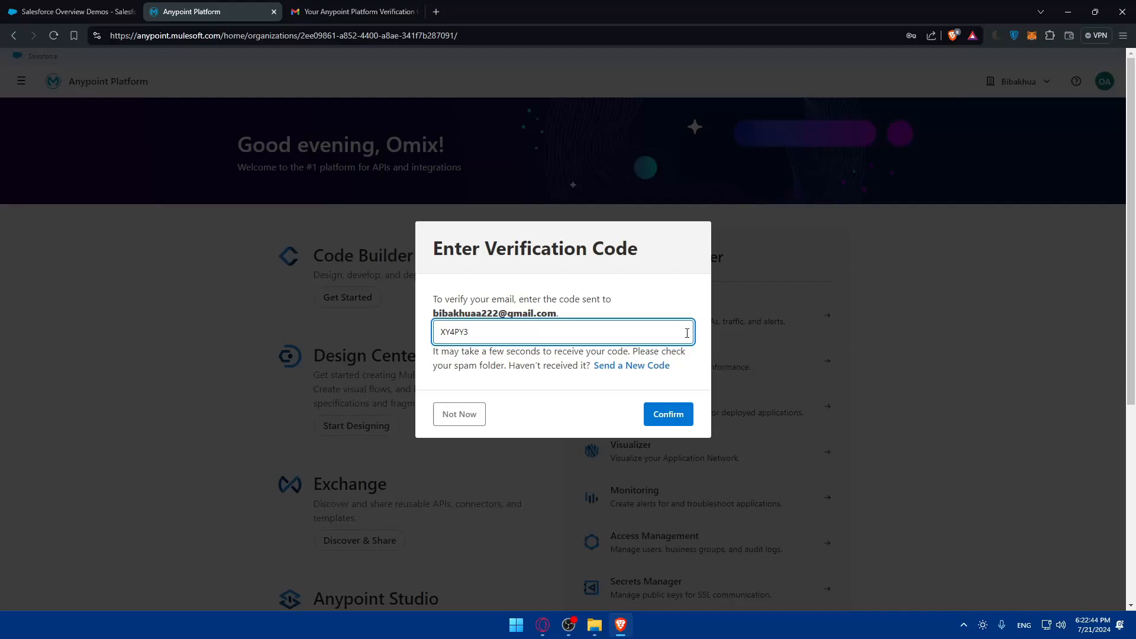
left_click(668, 414)
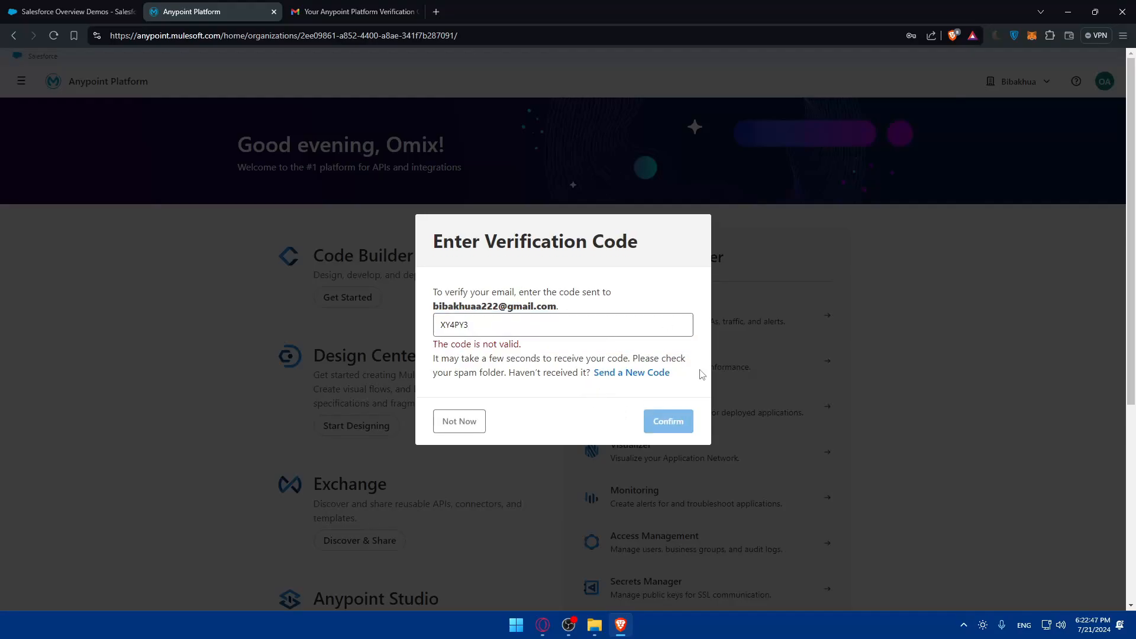
key("ctrl+Tab")
key("ctrl+Tab")
key("ctrl+Tab")
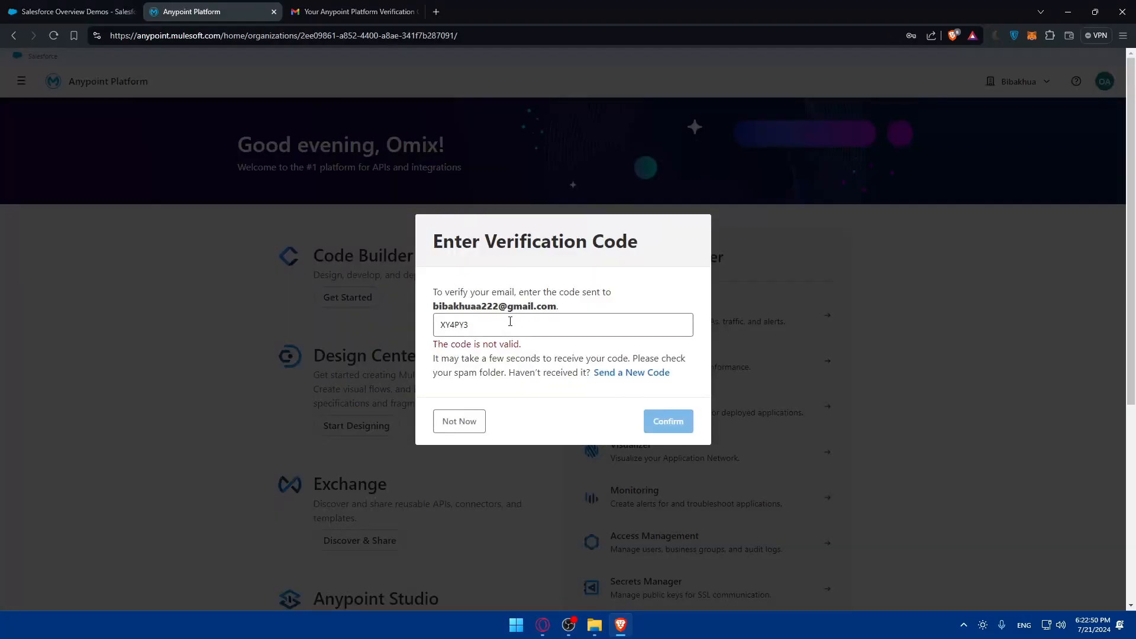
left_click(487, 324)
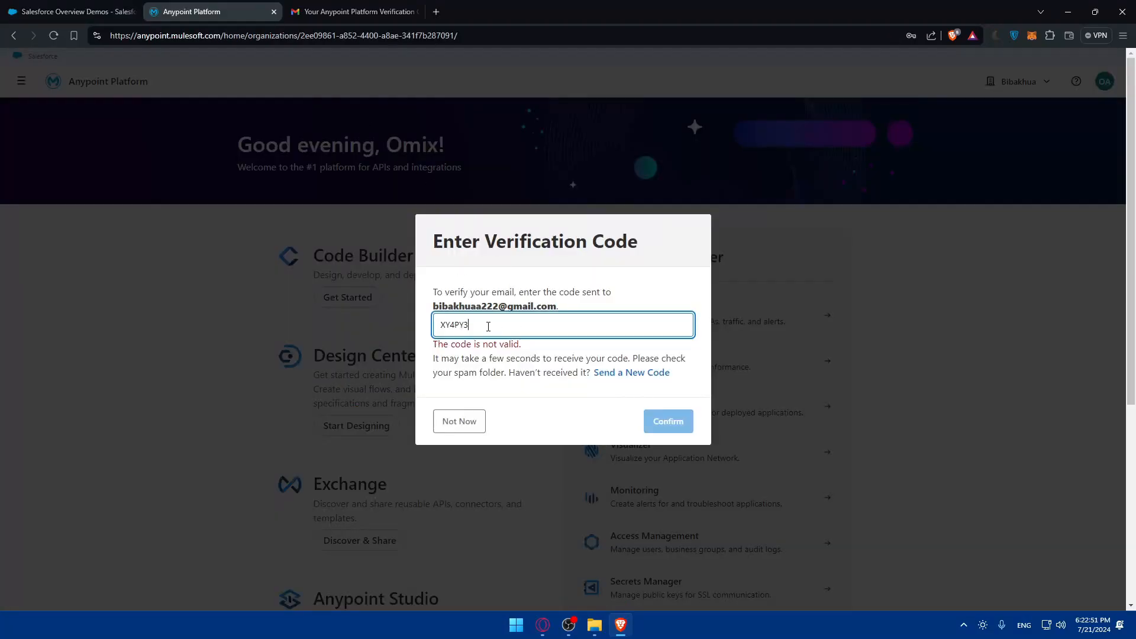
key("BackSpace")
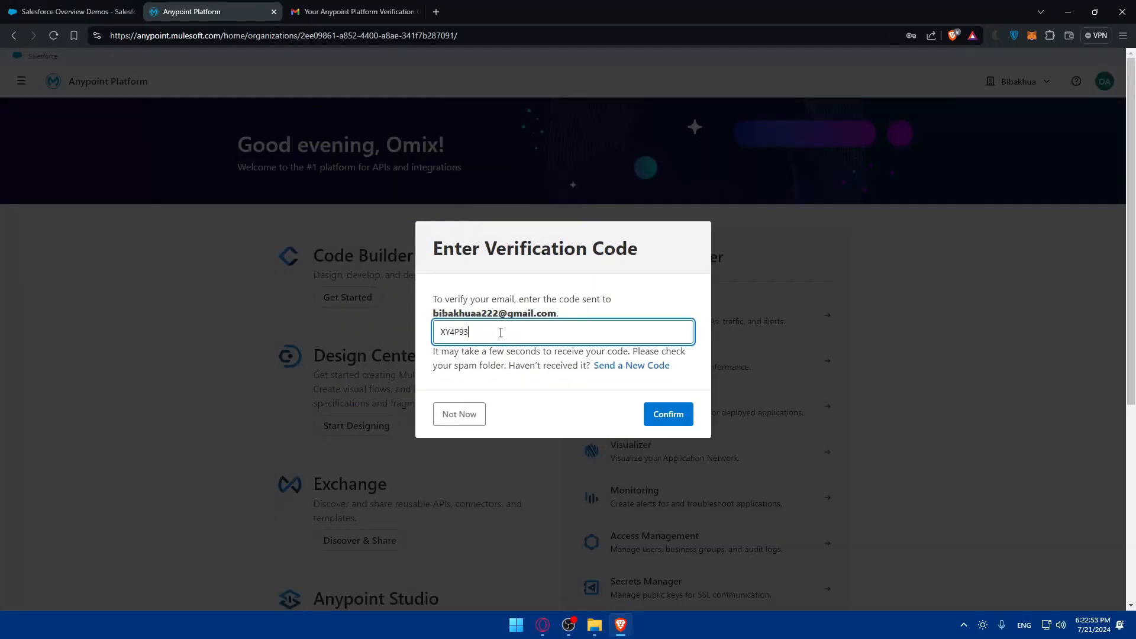
left_click(669, 413)
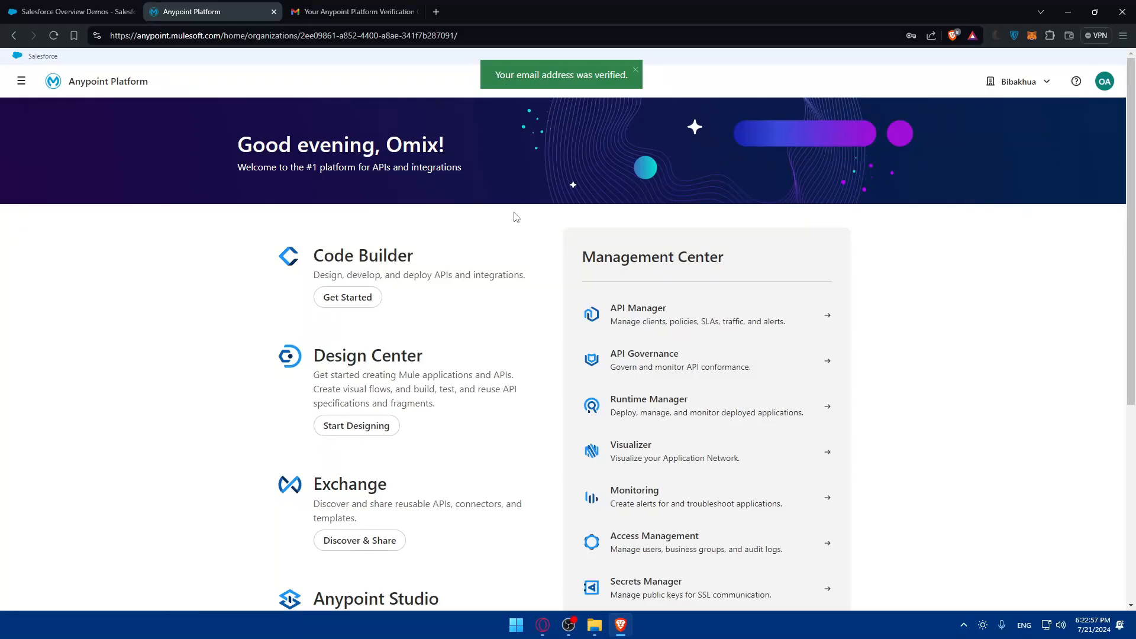
Scroll the Anypoint home page, then close the Gmail verification email tab.
scroll(514, 237, "down", 5)
scroll(514, 243, "up", 5)
scroll(513, 242, "down", 5)
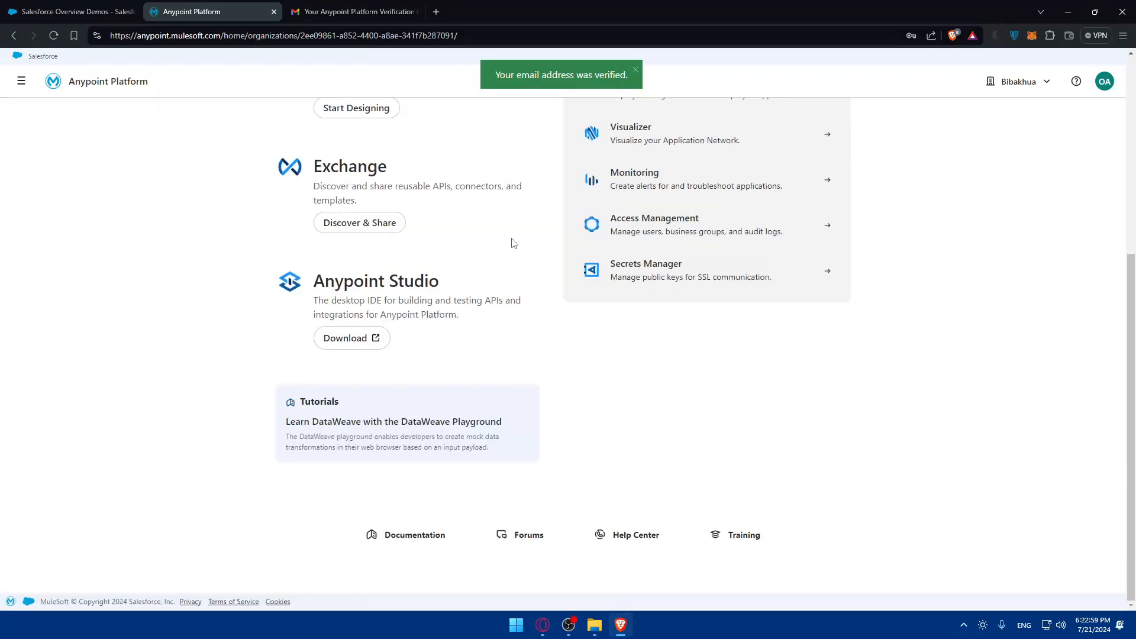
scroll(514, 242, "up", 5)
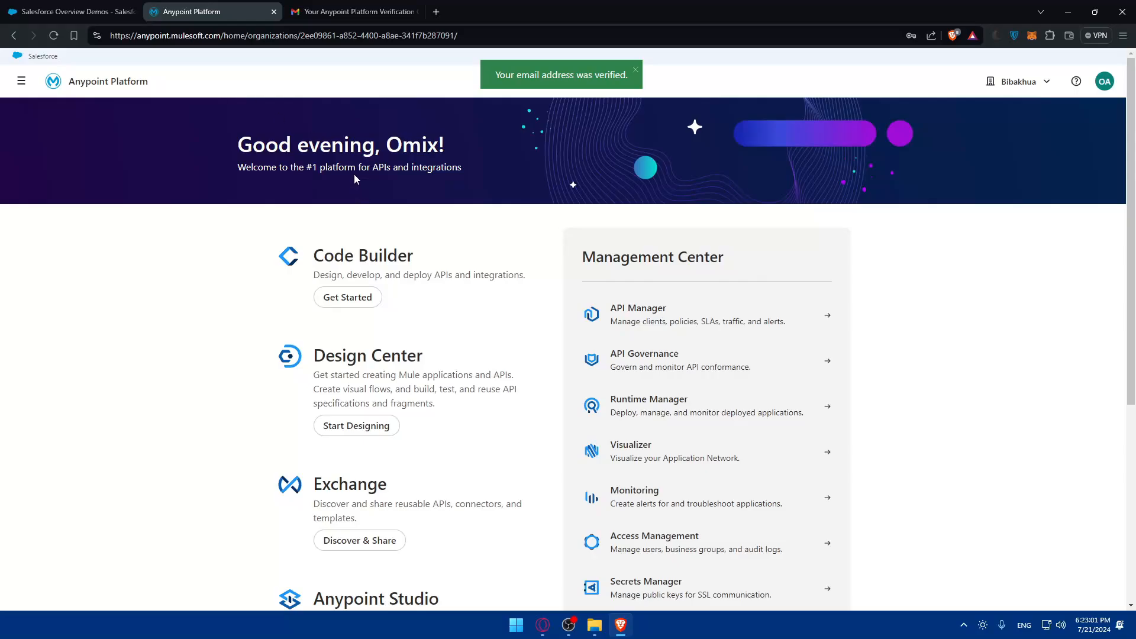
scroll(384, 252, "down", 2)
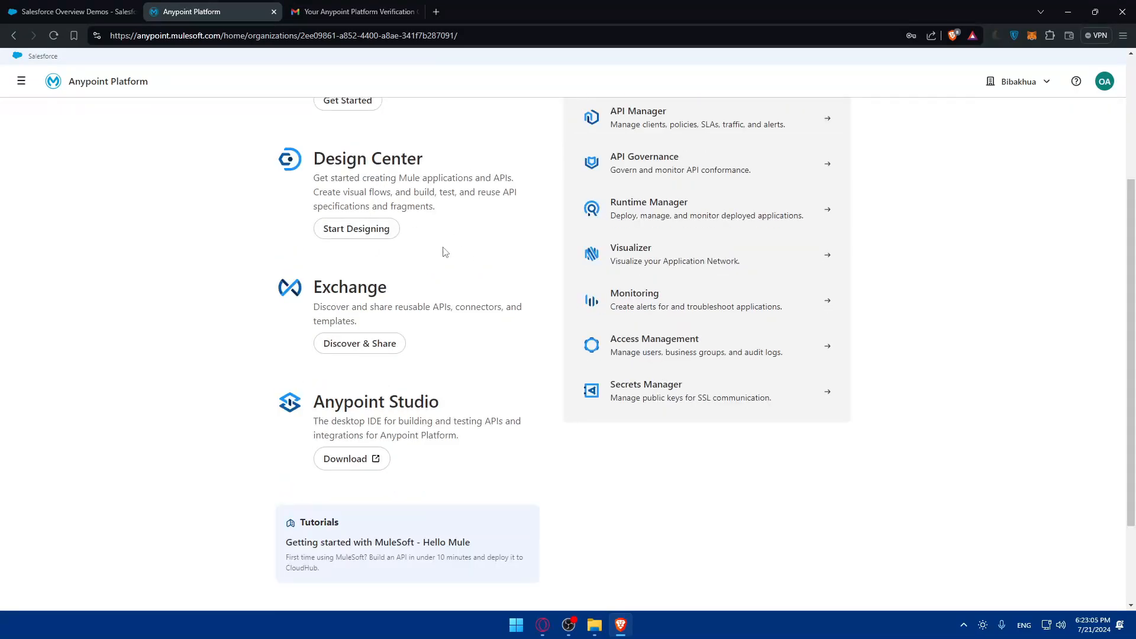
left_click(346, 7)
left_click(415, 12)
Go to zapier.com in a new browser tab.
left_click(294, 12)
type("za")
key("Return")
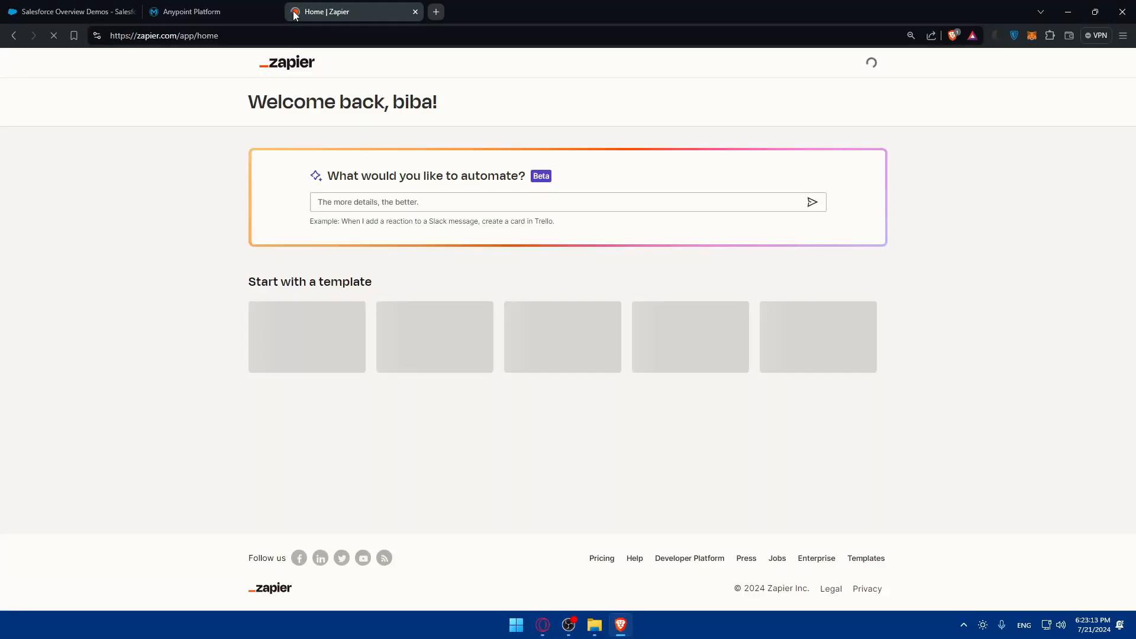
Load Zapier in a private window, try its Sign up and Log in pages, then close that window.
key("ctrl+shift+n")
type("za")
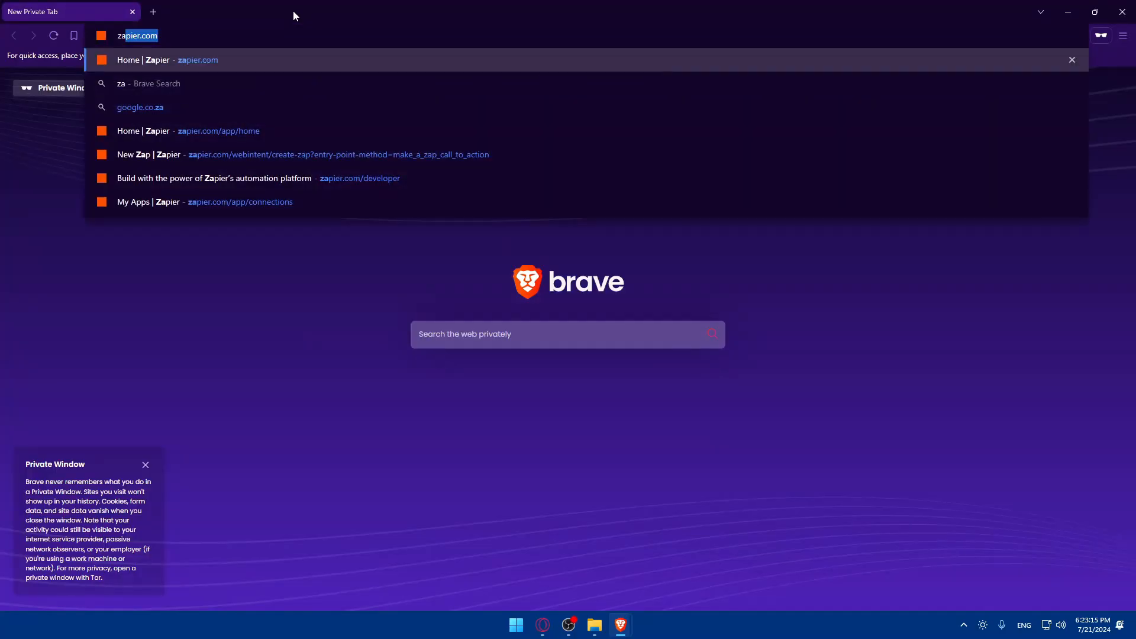
key("Return")
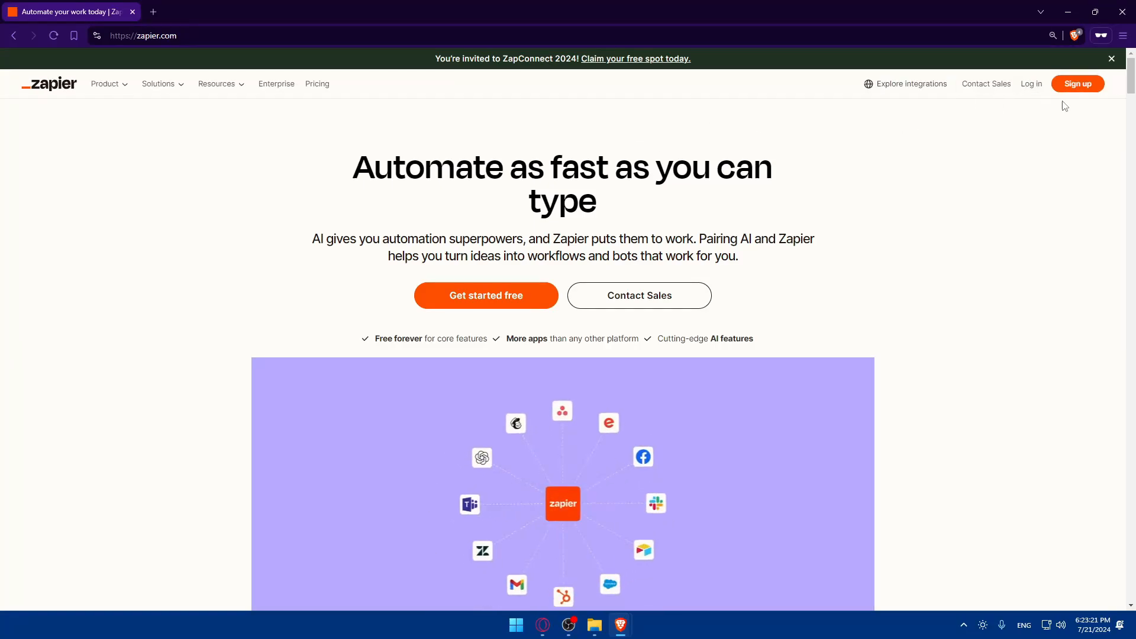
left_click(1080, 90)
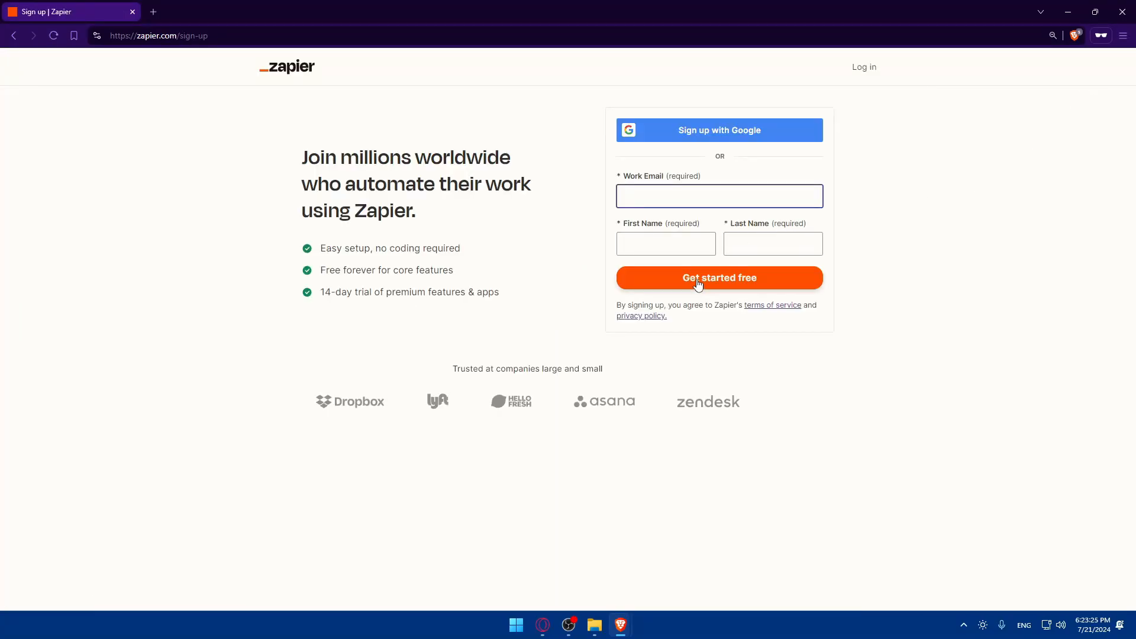
left_click(862, 69)
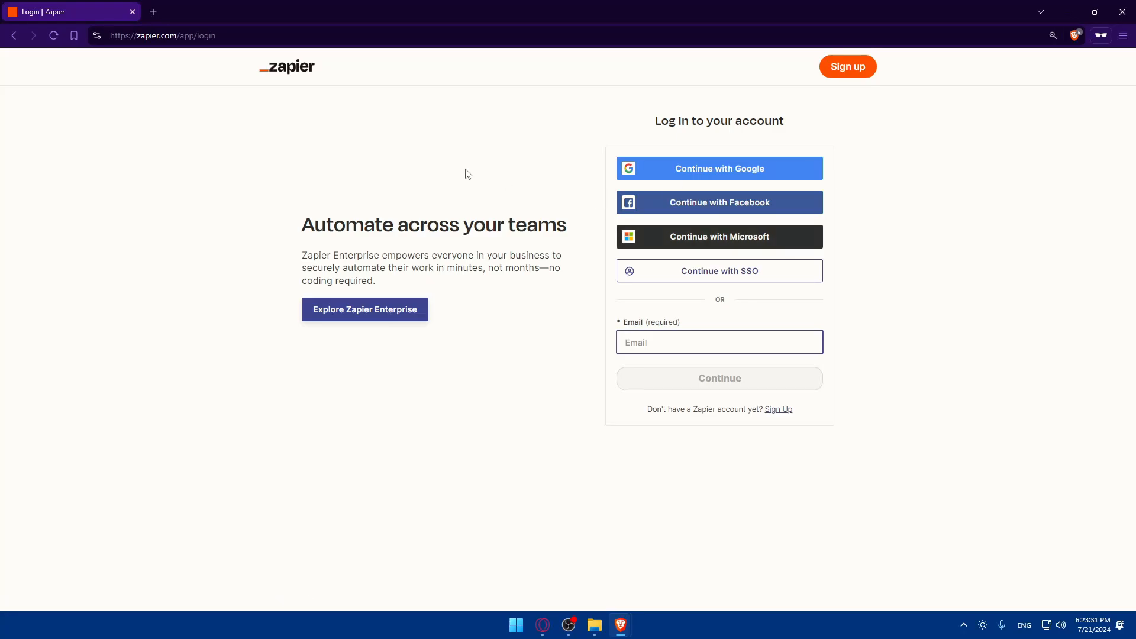
left_click(133, 12)
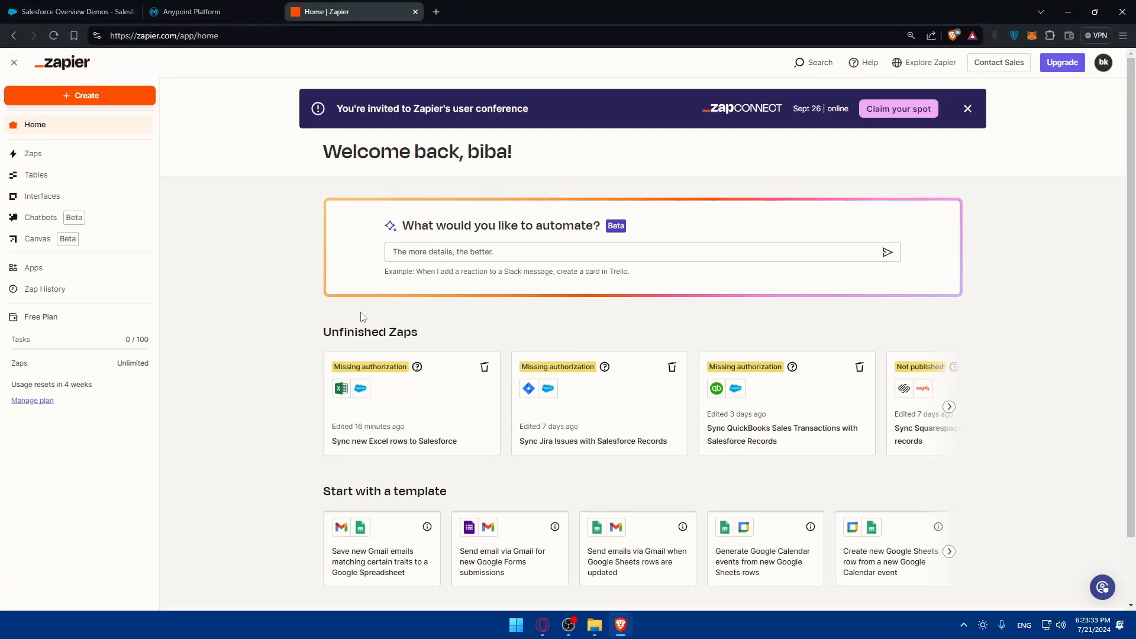
Search apps for salesforce, try connecting it with the production environment, then close the login window.
left_click(60, 270)
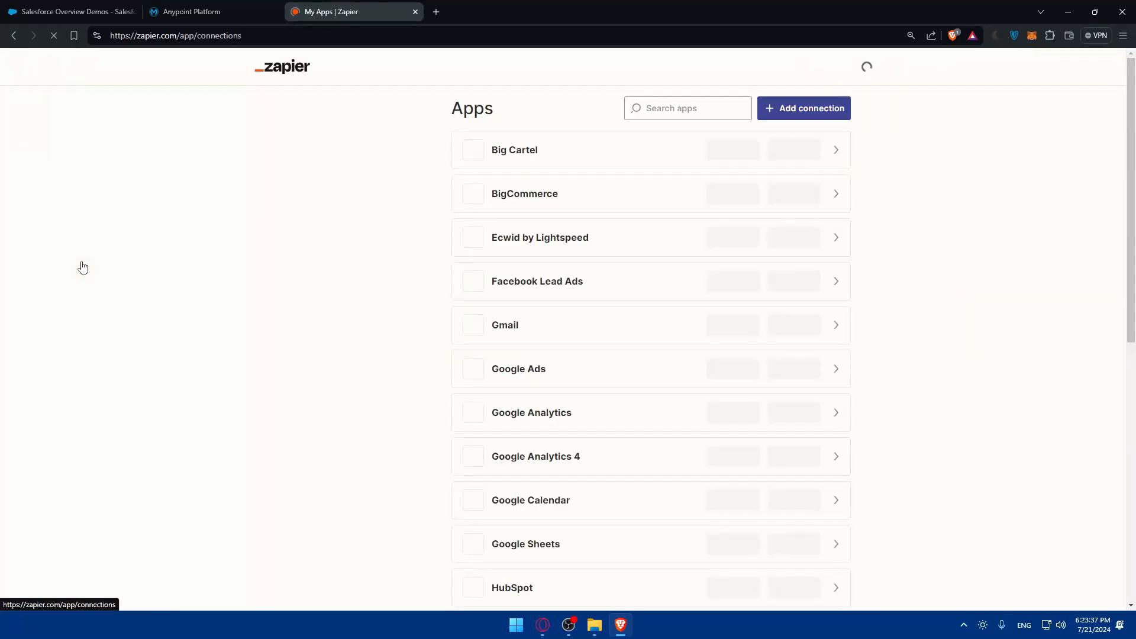
left_click(779, 117)
type("sal")
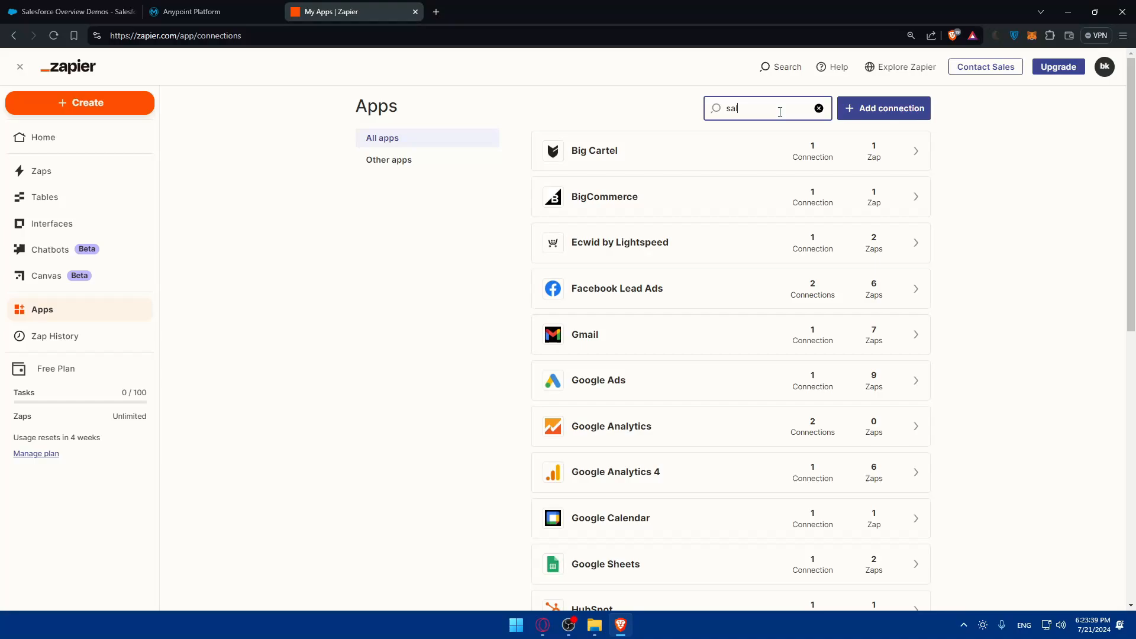
type("esforce")
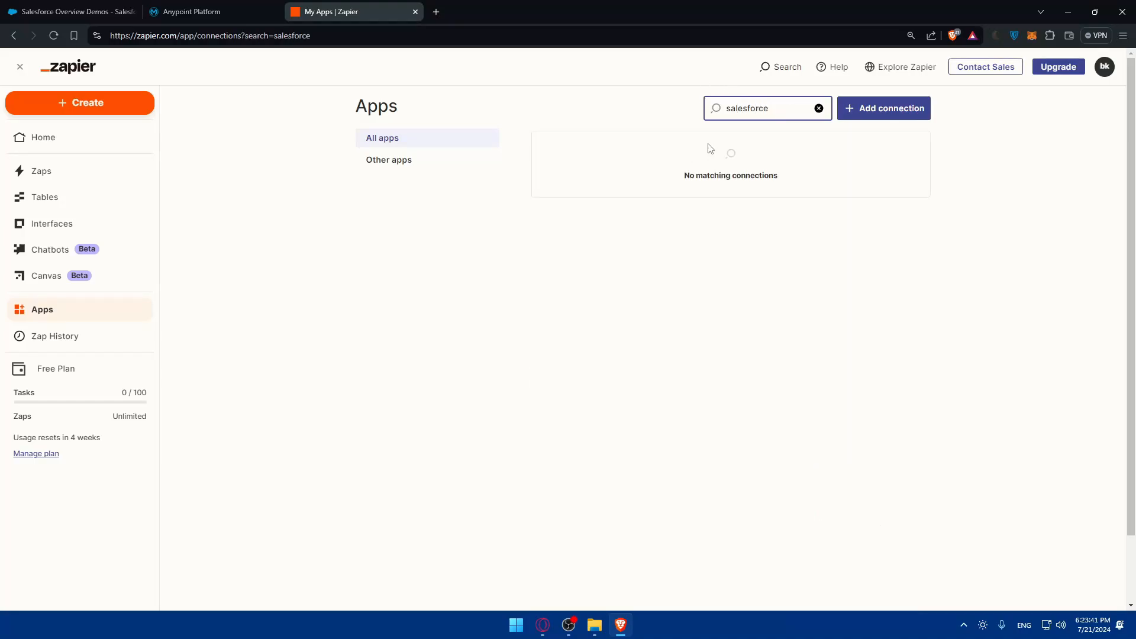
left_click(889, 257)
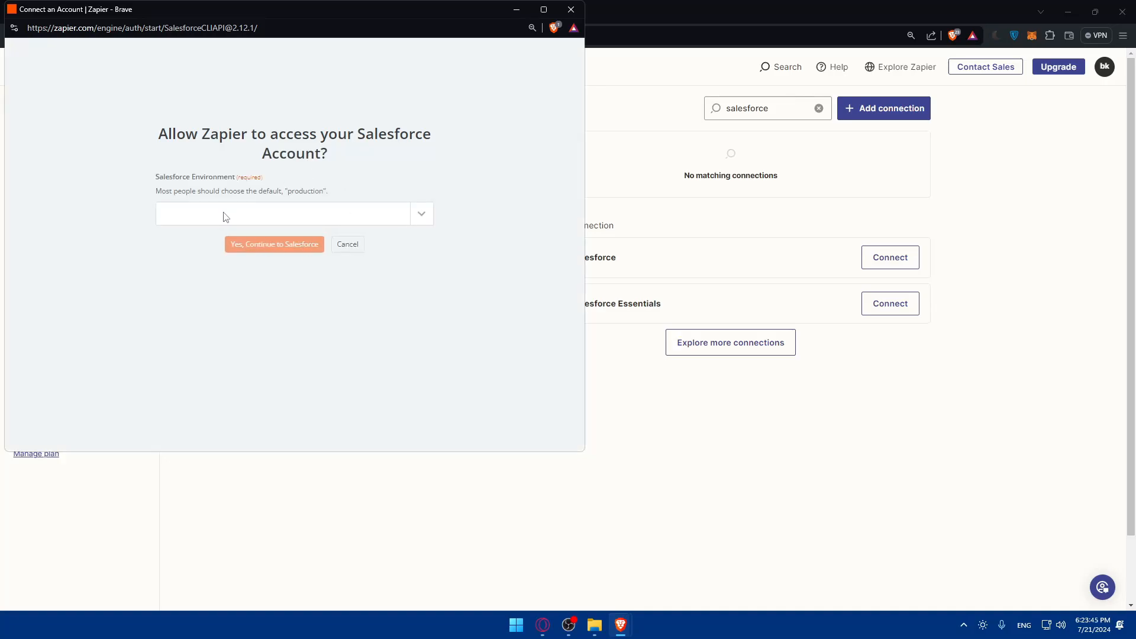
left_click(330, 214)
left_click(230, 240)
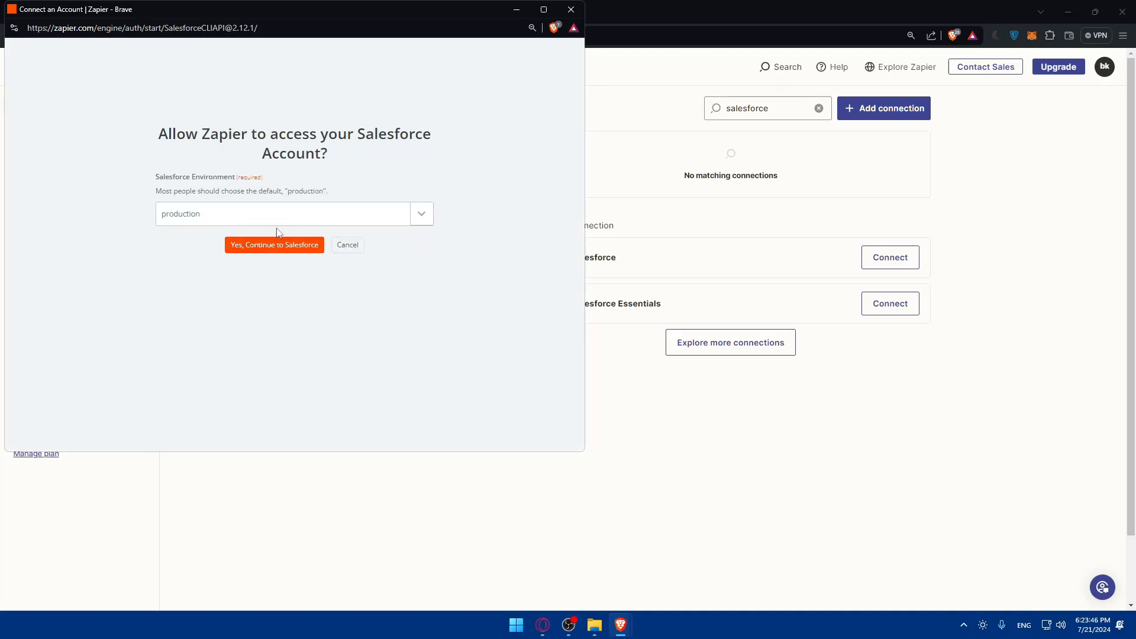
left_click(249, 244)
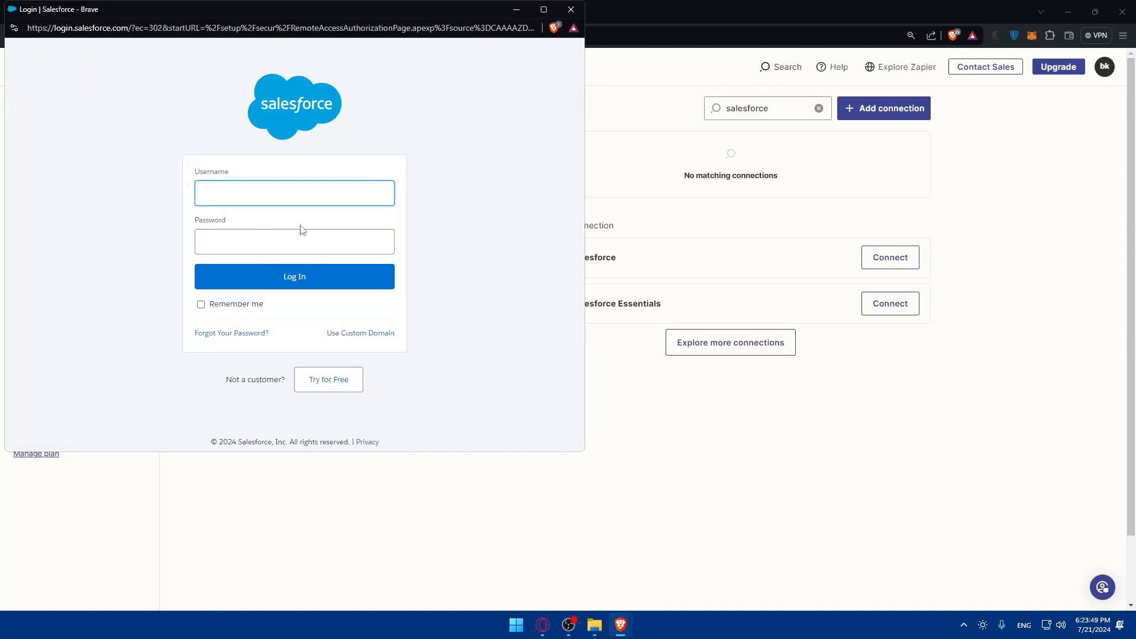
left_click(571, 9)
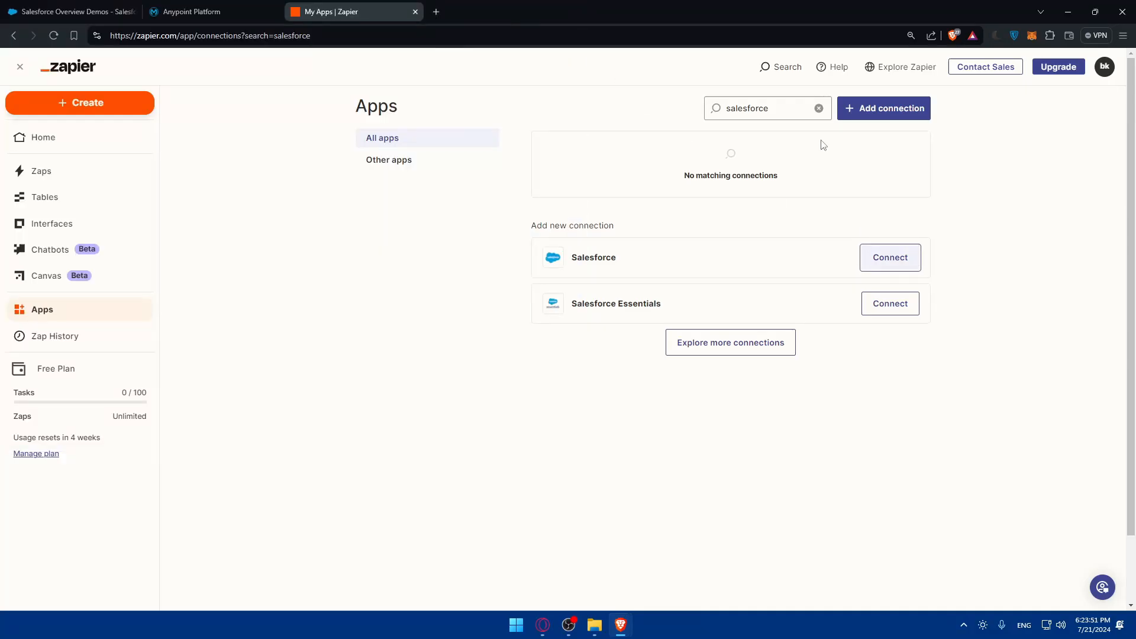
Search for mulesoft, then clear the search to show all apps.
type("mulesoft")
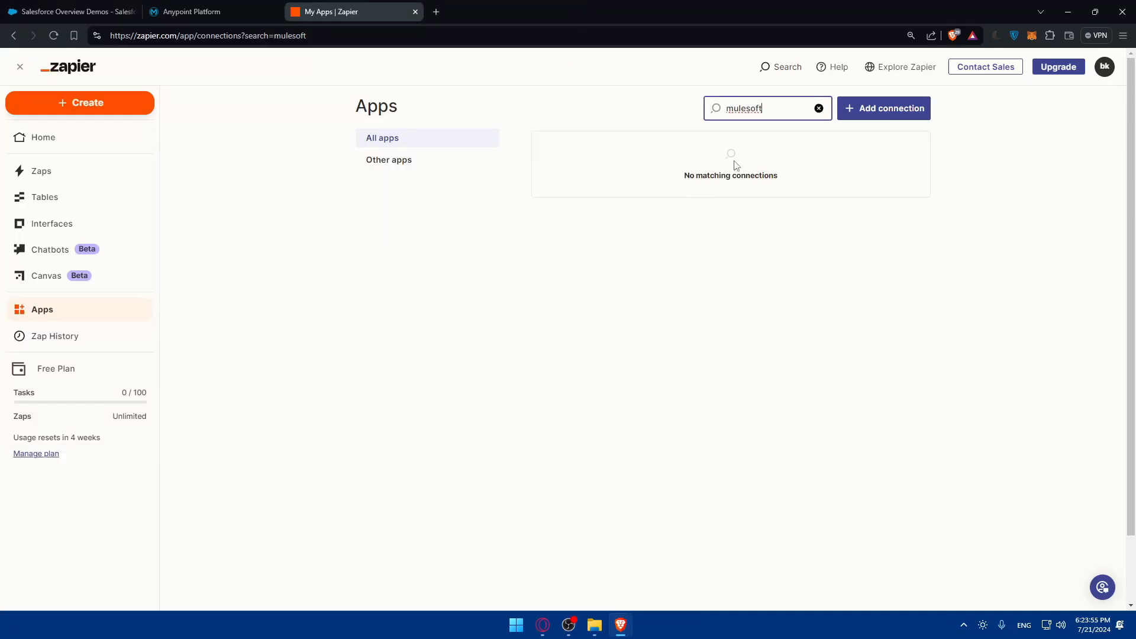
left_click(818, 108)
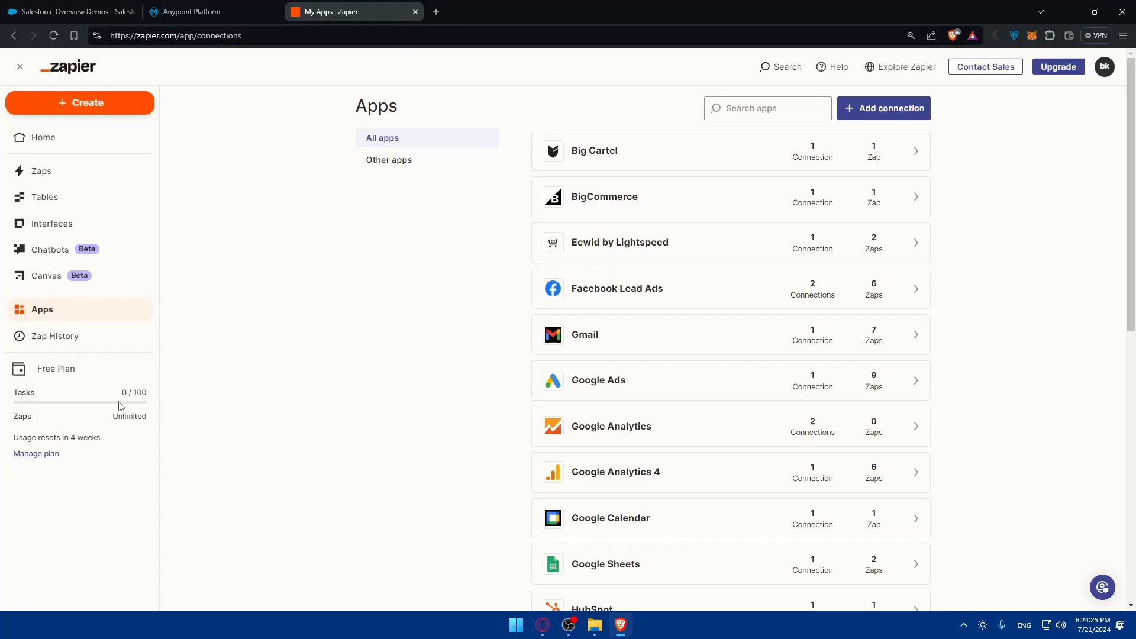
left_click_drag(113, 419, 178, 420)
Close the Zapier tab and scroll through the Anypoint Platform home page.
left_click(186, 410)
left_click(416, 12)
scroll(238, 240, "up", 3)
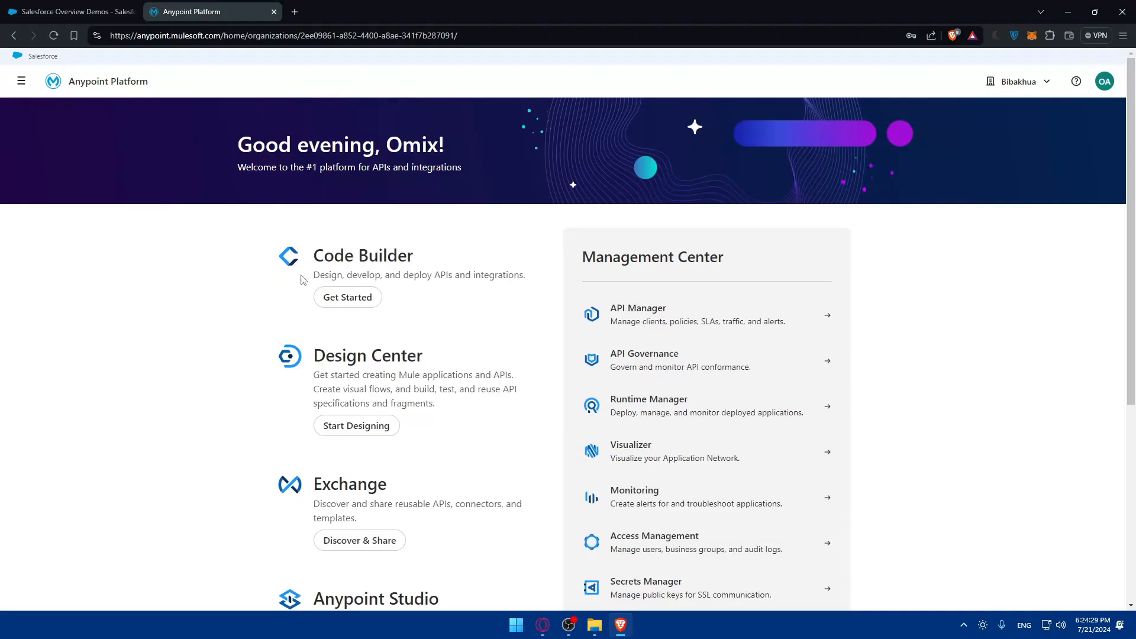
scroll(369, 309, "down", 5)
scroll(370, 309, "up", 5)
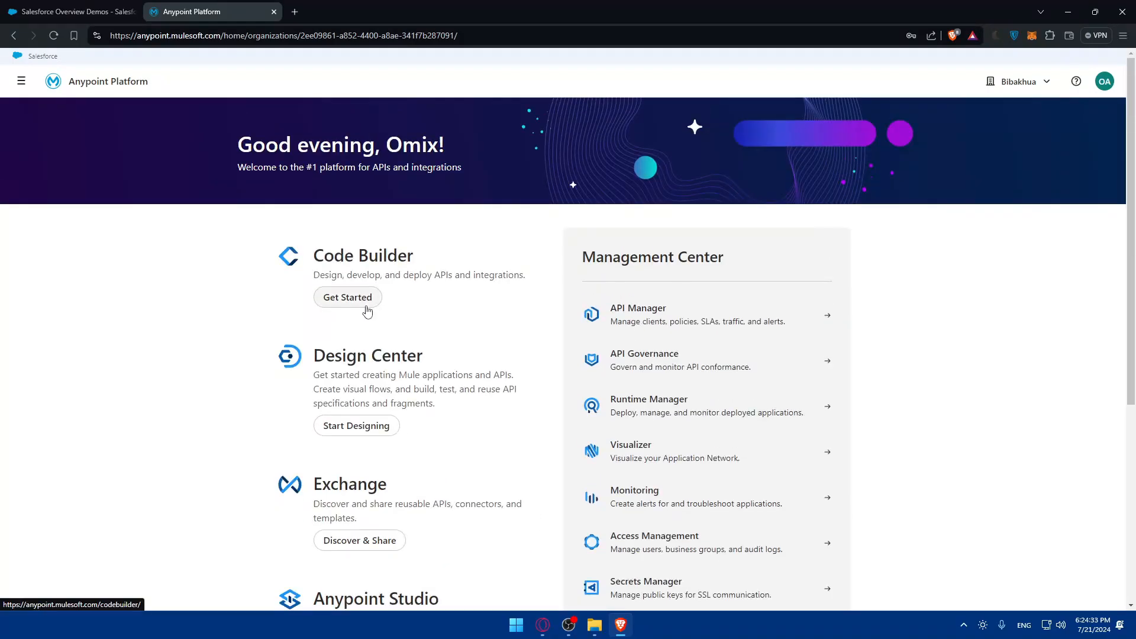
scroll(367, 312, "down", 2)
scroll(386, 300, "up", 2)
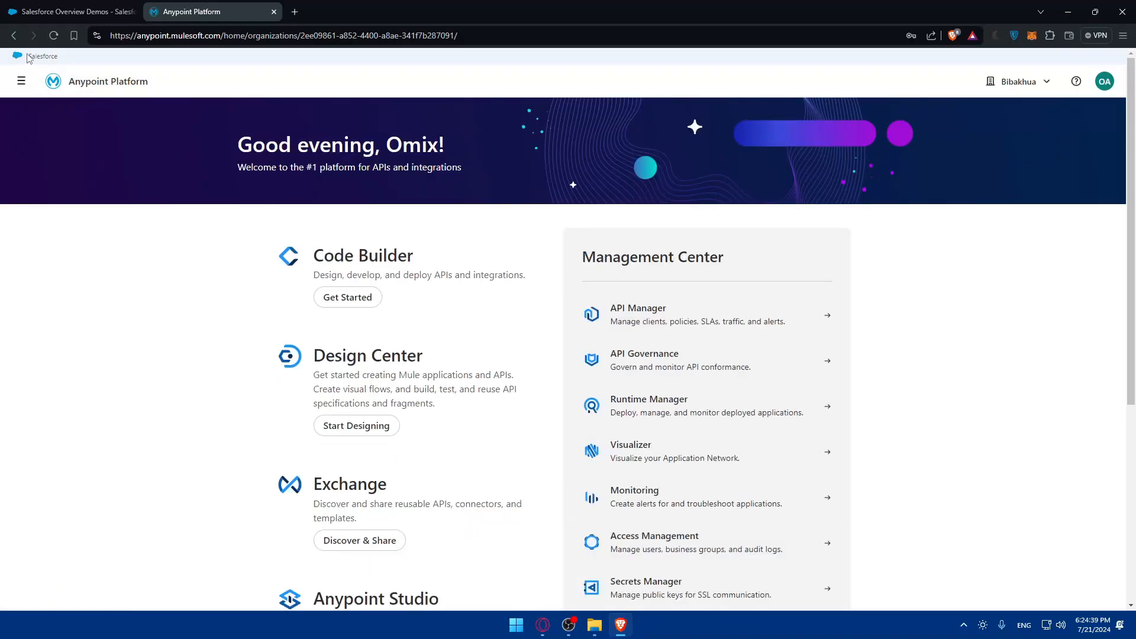
Glance at the Salesforce tab and back, check the business group list, then open the account menu.
left_click(61, 7)
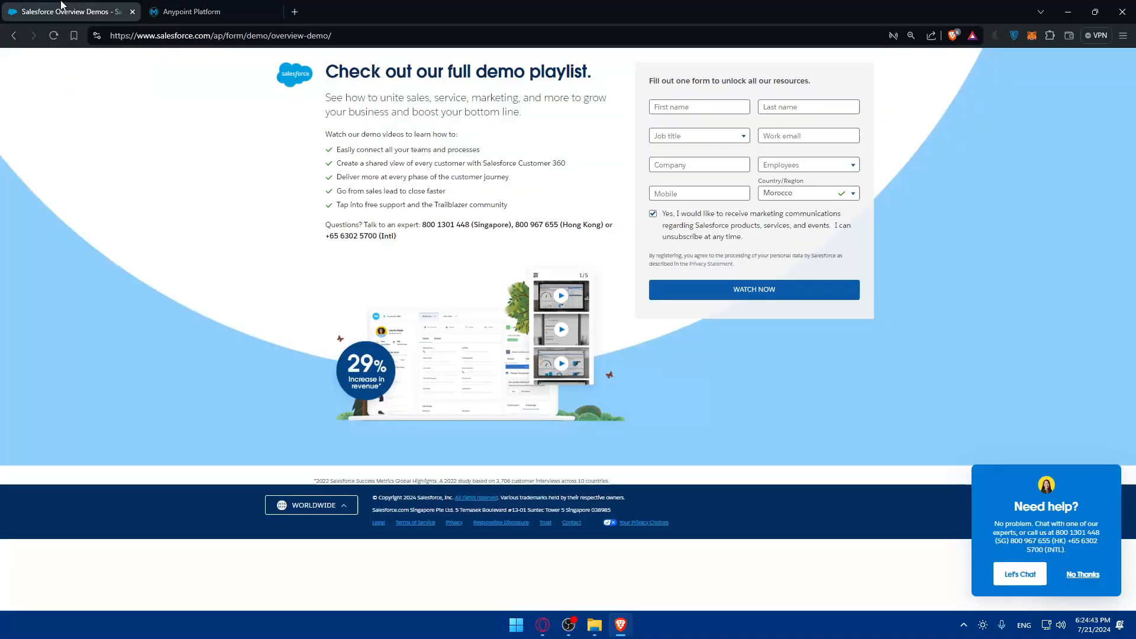
left_click(214, 13)
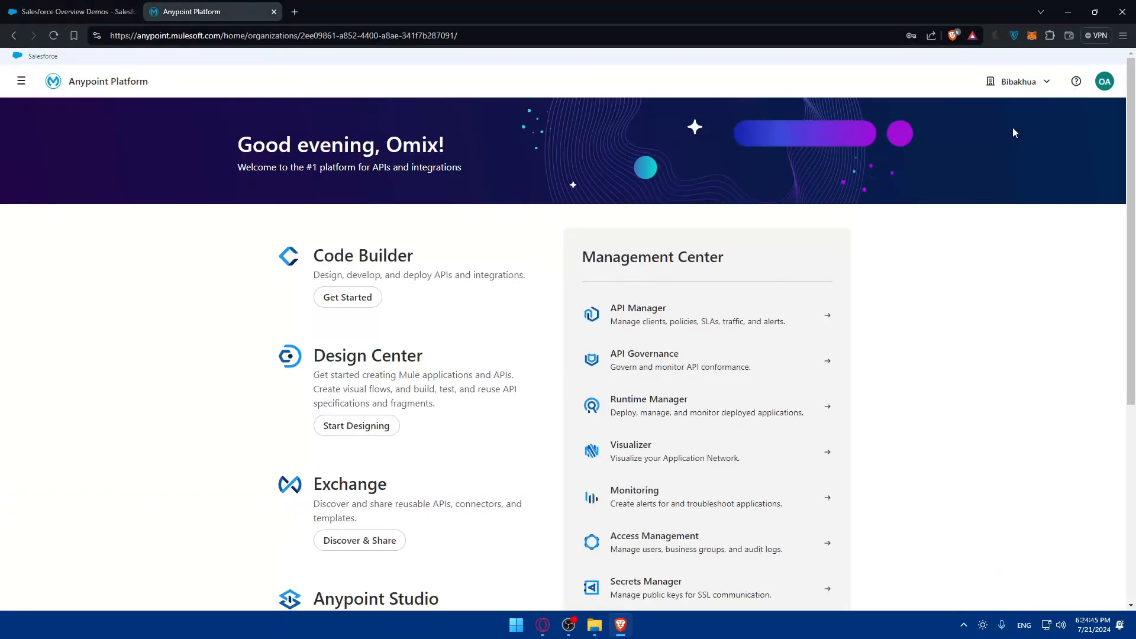
left_click(1045, 81)
left_click(1041, 203)
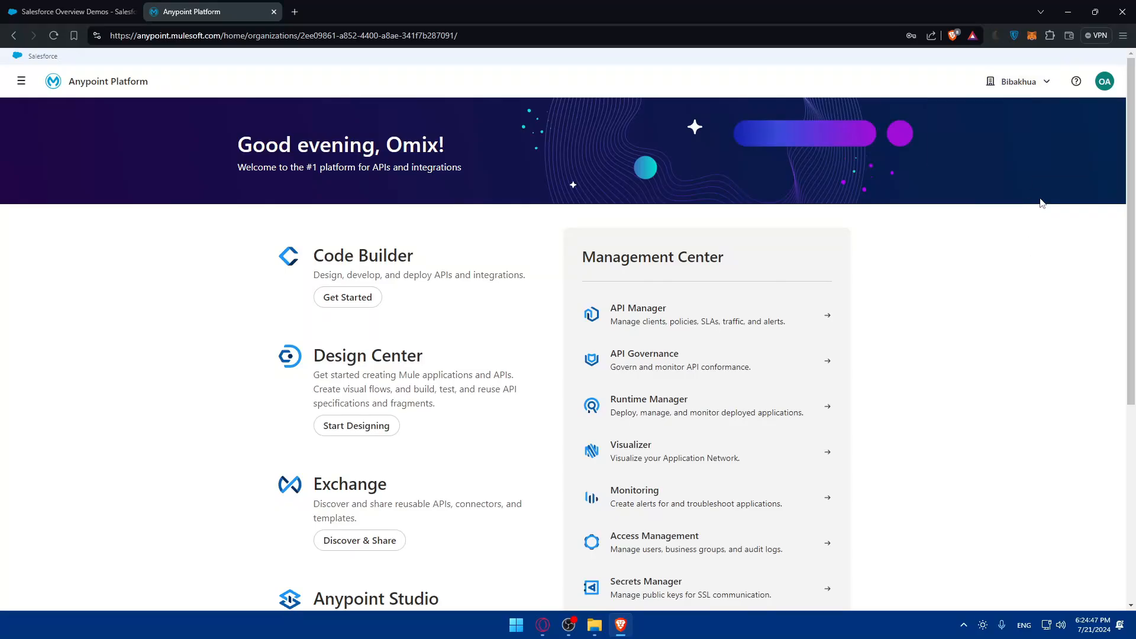
left_click(1105, 81)
View the profile's connected apps, sort by Application Name both ways, then return to Access Management.
left_click(1041, 187)
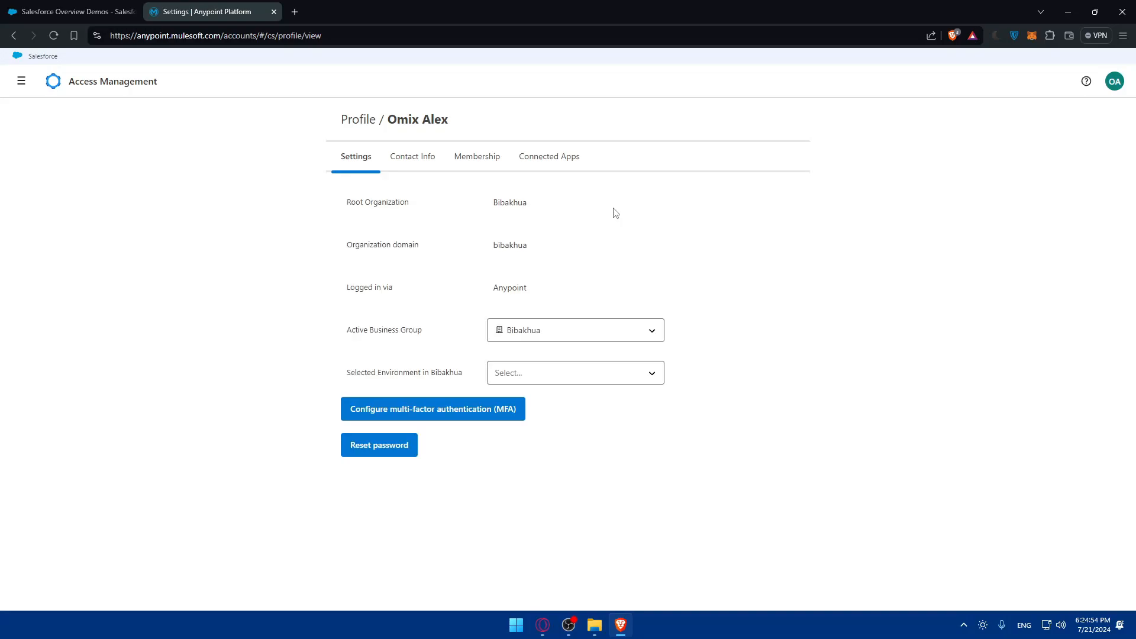
left_click(544, 164)
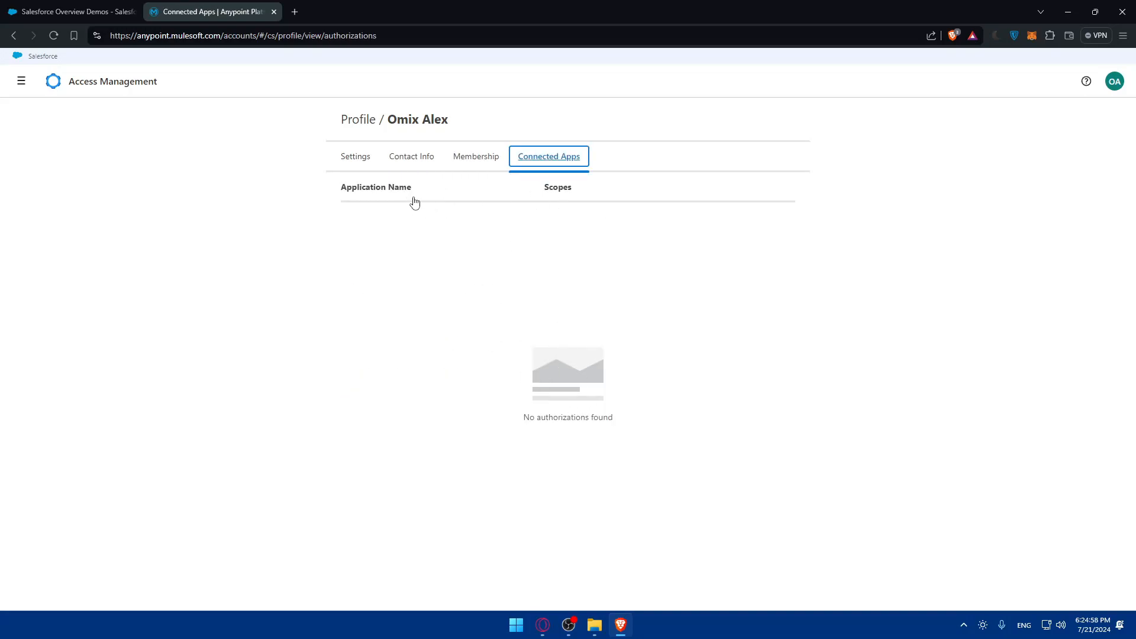
left_click(386, 188)
left_click(404, 188)
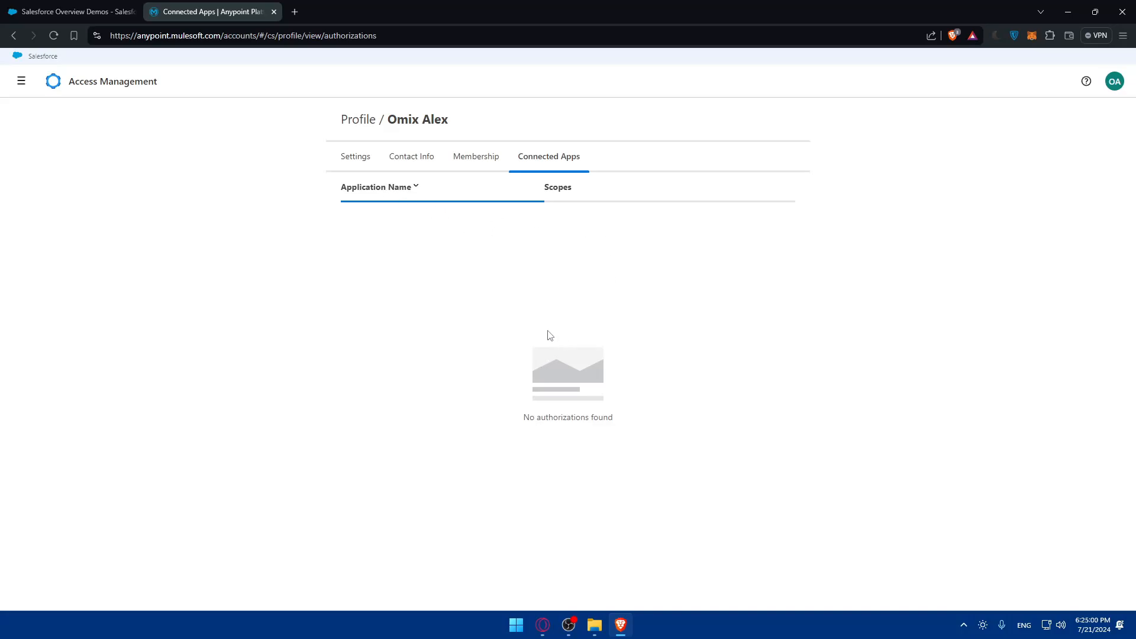
left_click(85, 86)
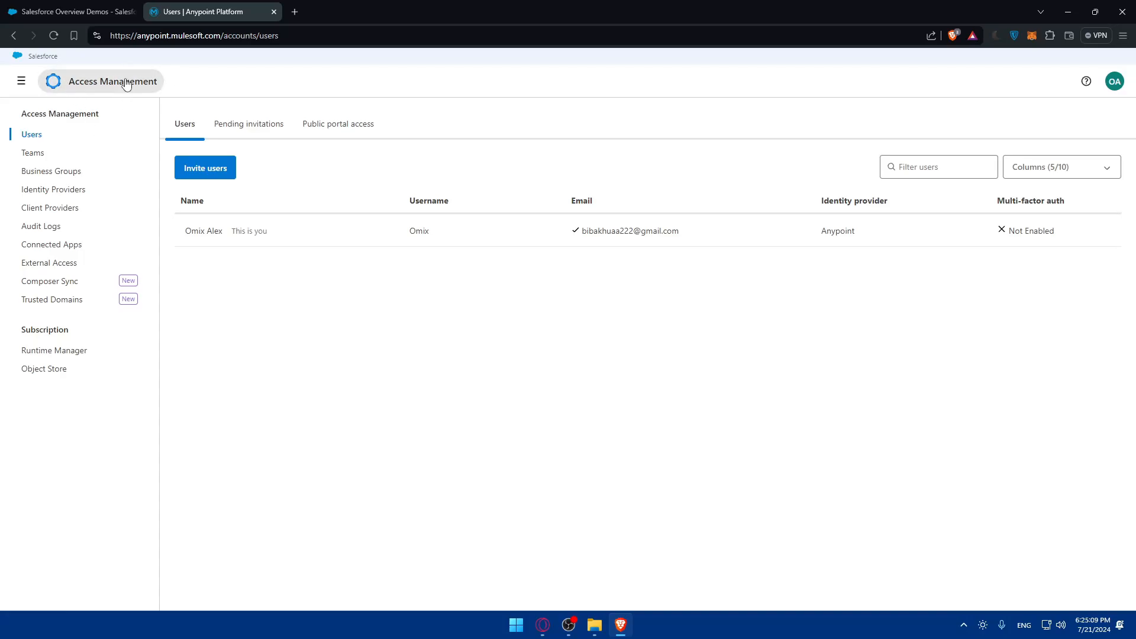
Open Connected Apps and look over the Create app form without saving.
left_click(48, 246)
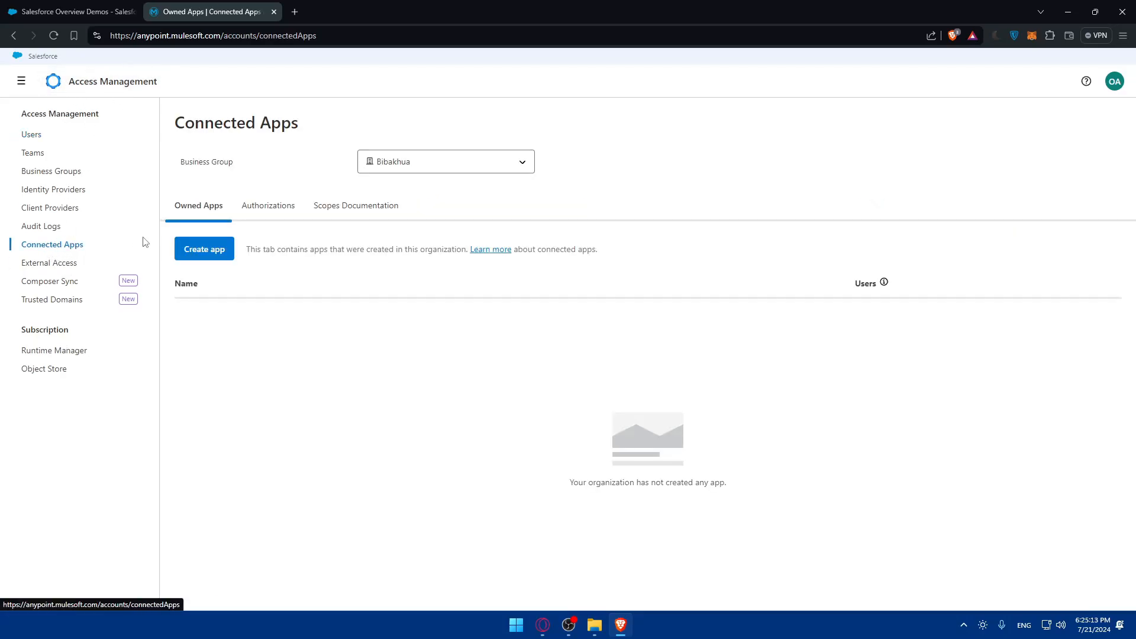
left_click(218, 251)
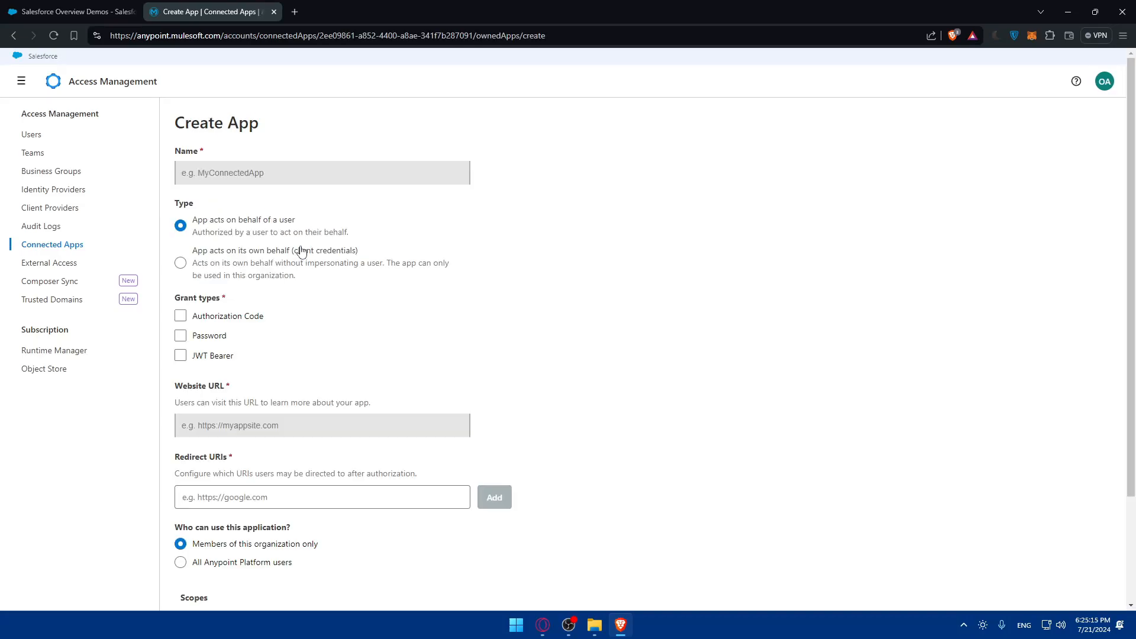
scroll(278, 207, "down", 2)
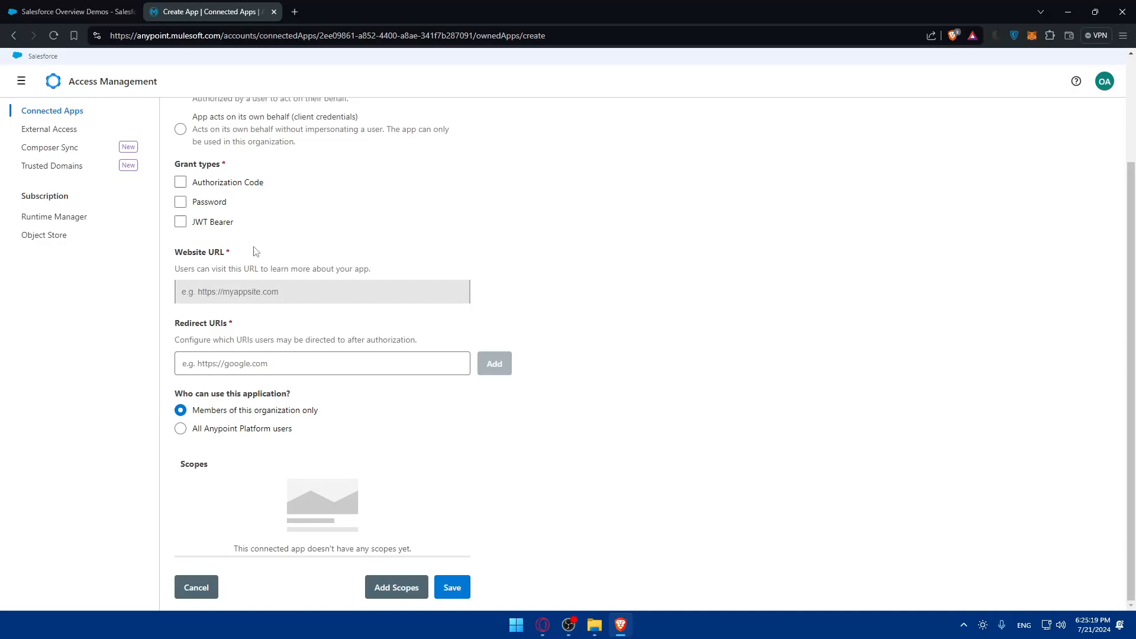
scroll(286, 284, "up", 2)
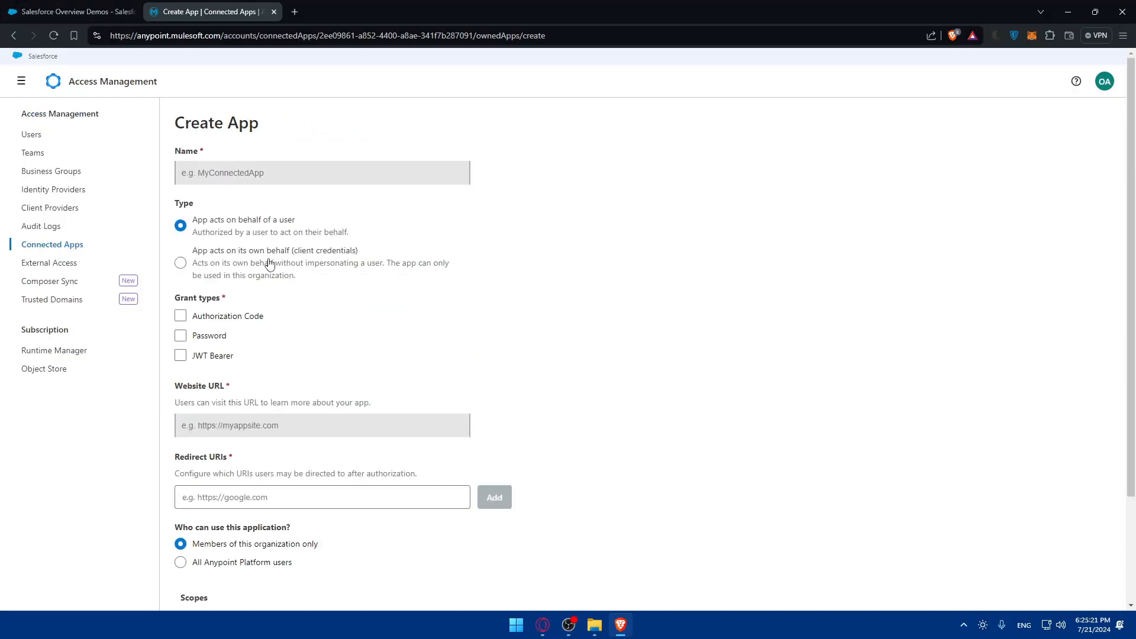
scroll(269, 264, "down", 2)
scroll(437, 602, "up", 2)
Return to Connected Apps and view its Authorizations and Scopes Documentation tabs.
left_click(59, 248)
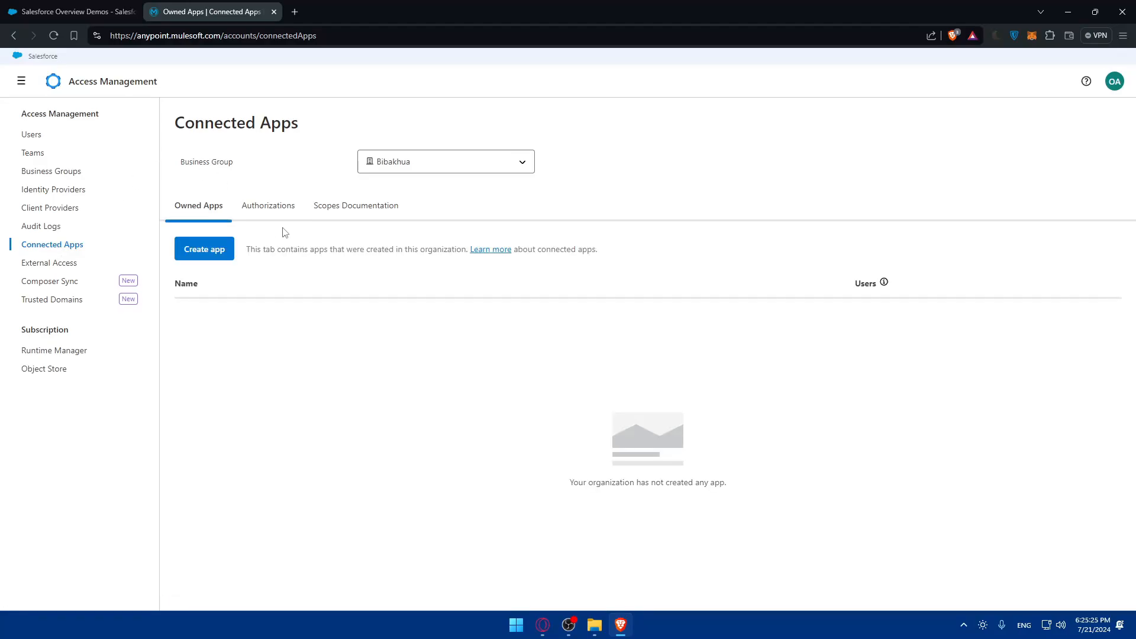
left_click(283, 211)
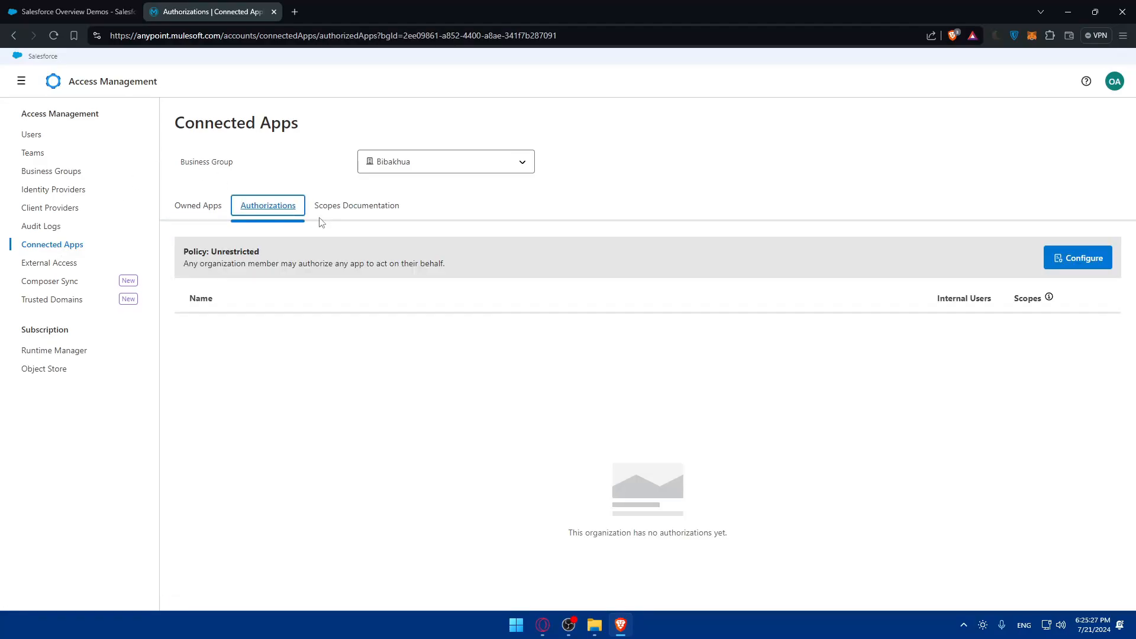
left_click(355, 216)
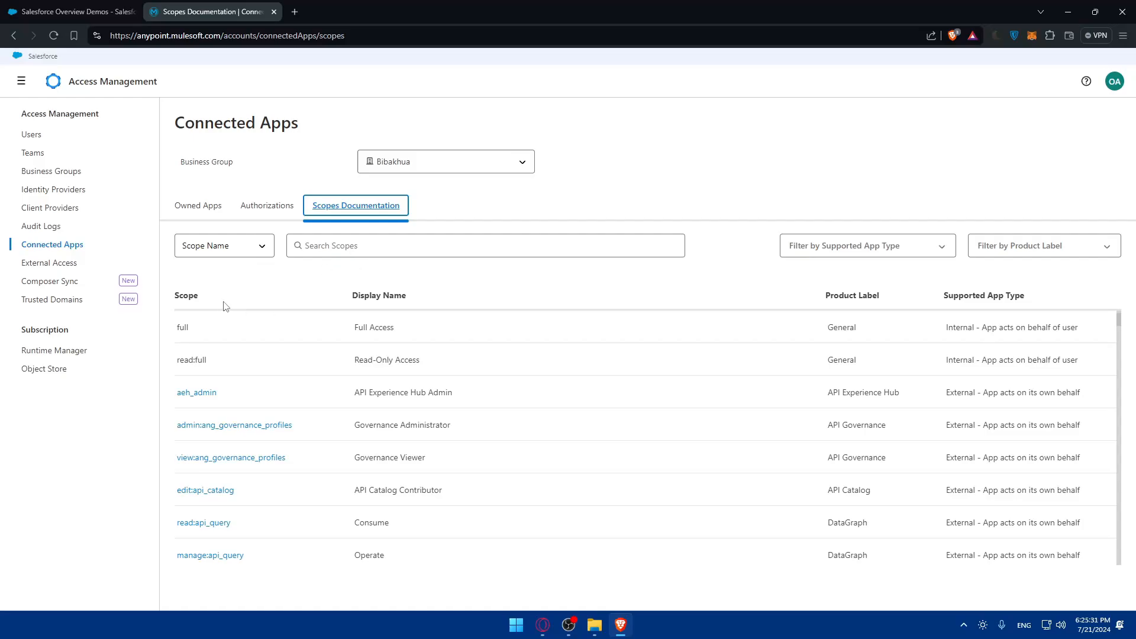
Open Composer Sync and cancel out of adding a Composer organization.
left_click(45, 283)
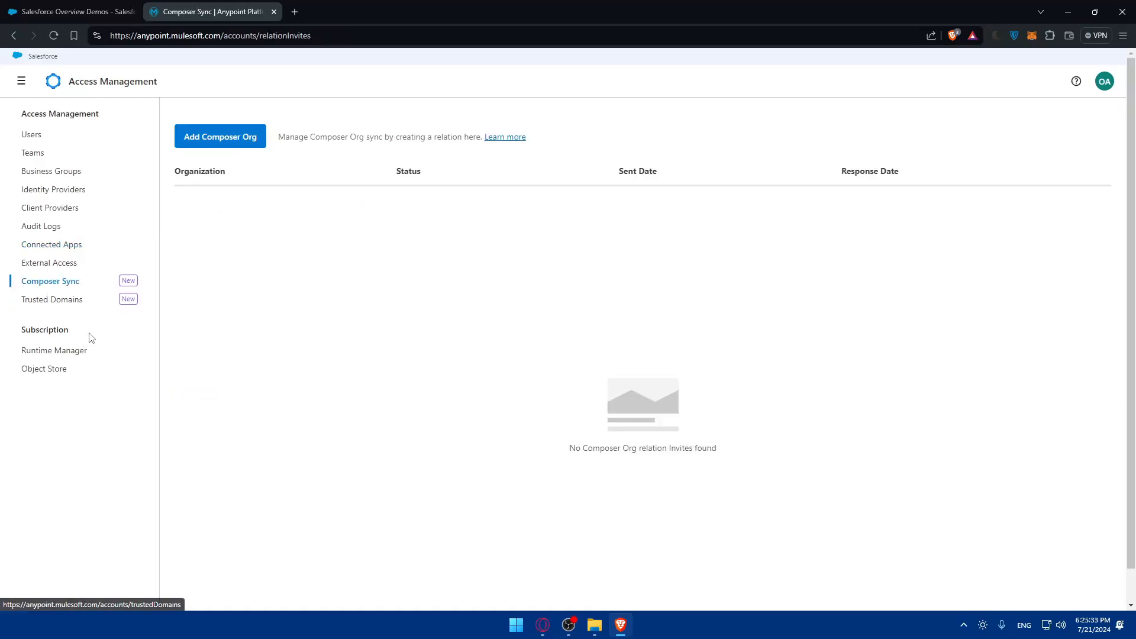
left_click(228, 135)
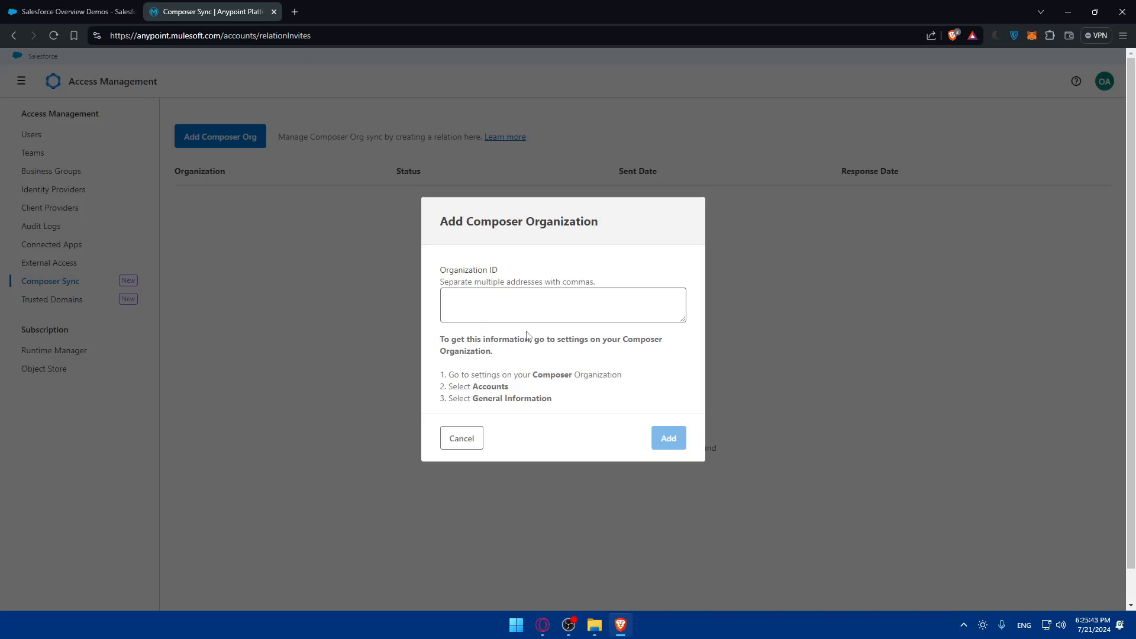
left_click(451, 431)
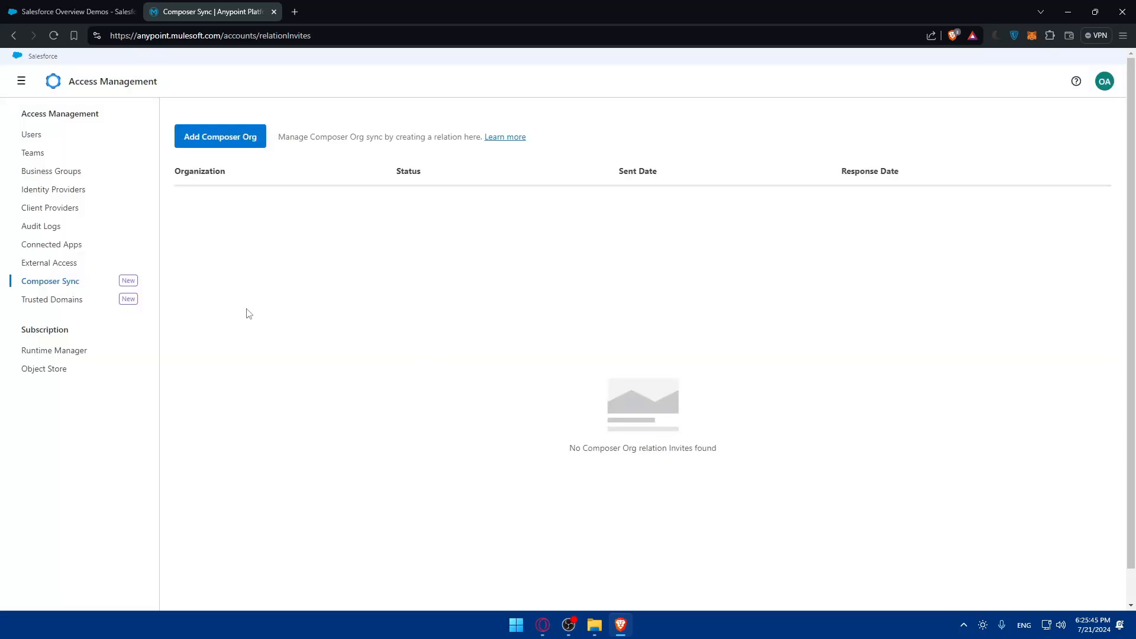
Open Trusted Domains and cancel out of adding a domain.
left_click(83, 299)
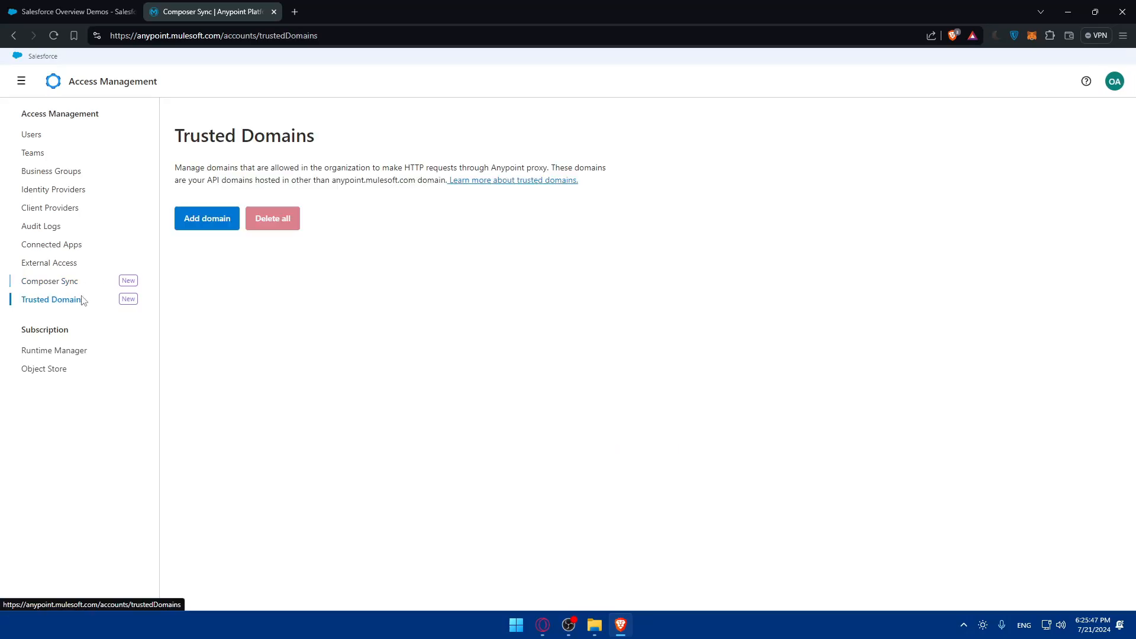
left_click(62, 12)
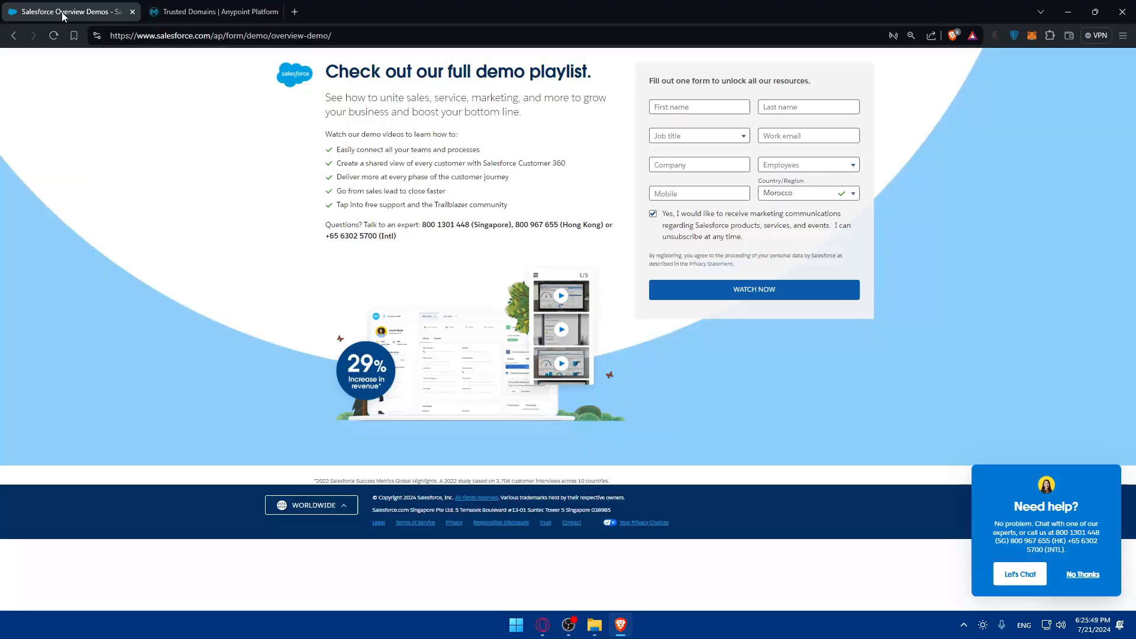
left_click(225, 12)
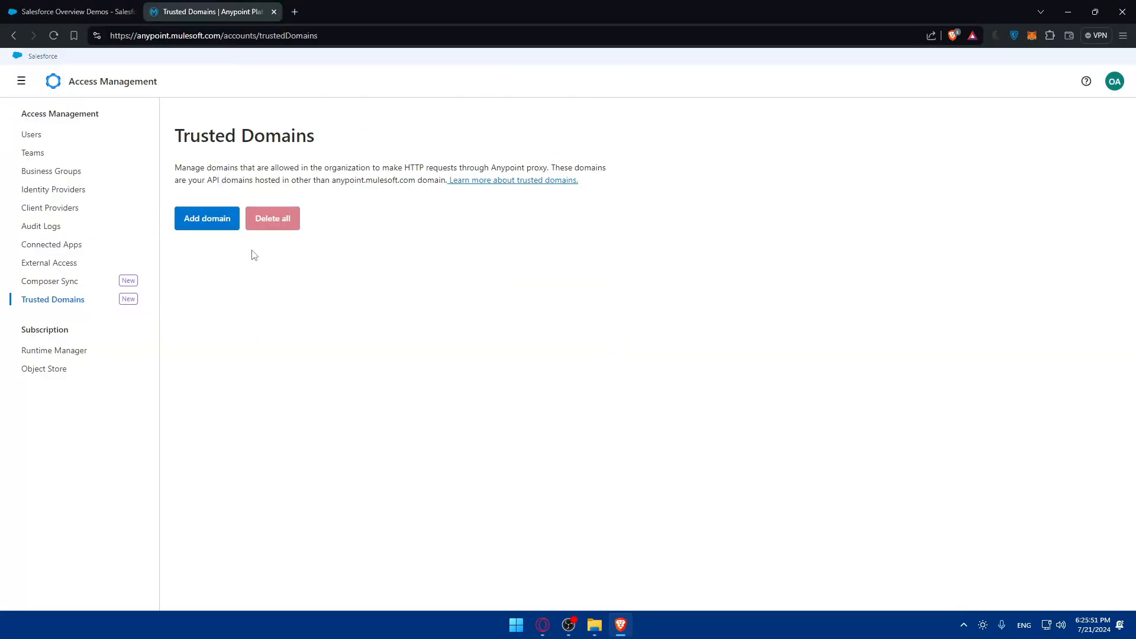
left_click(229, 214)
left_click(427, 396)
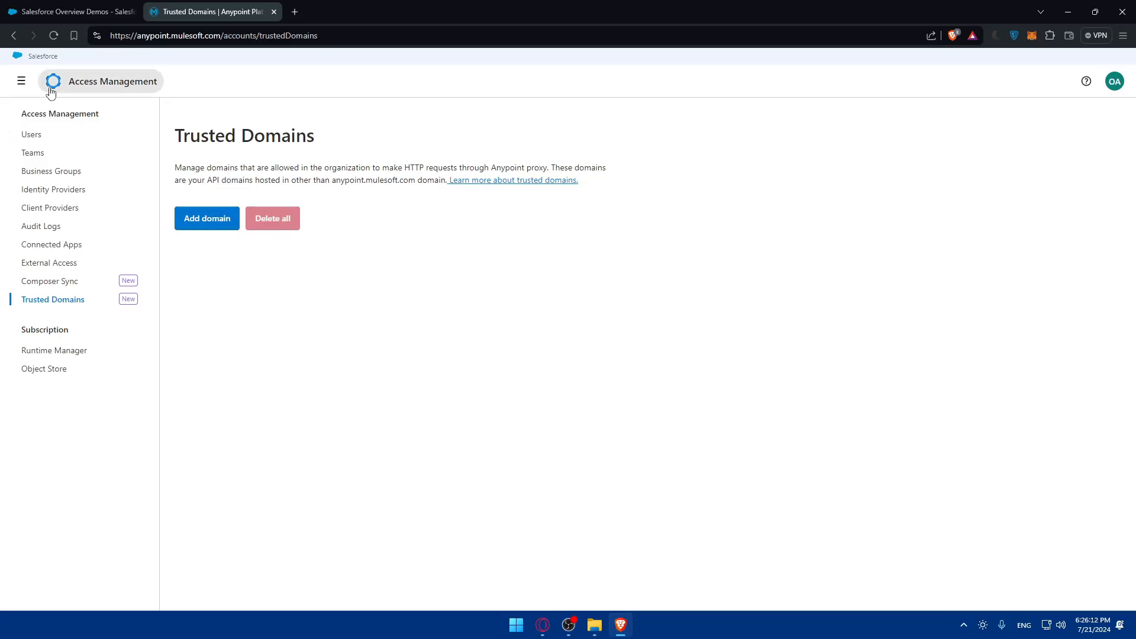
Open DataGraph from the products menu and start its Add API wizard, checking the Exchange search.
left_click(23, 89)
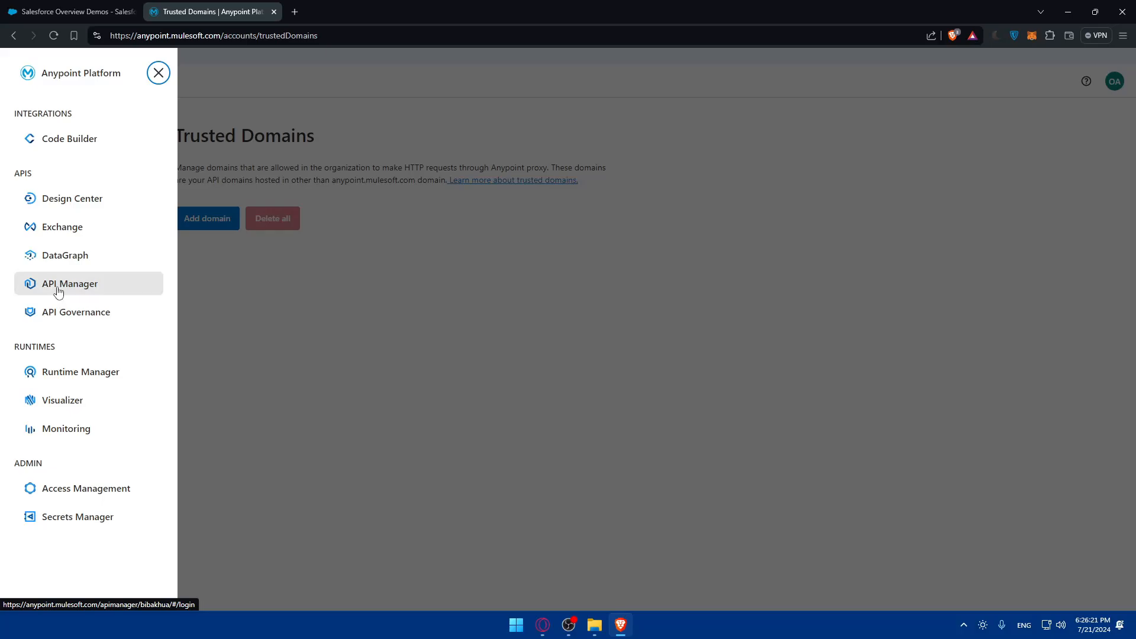
left_click(65, 258)
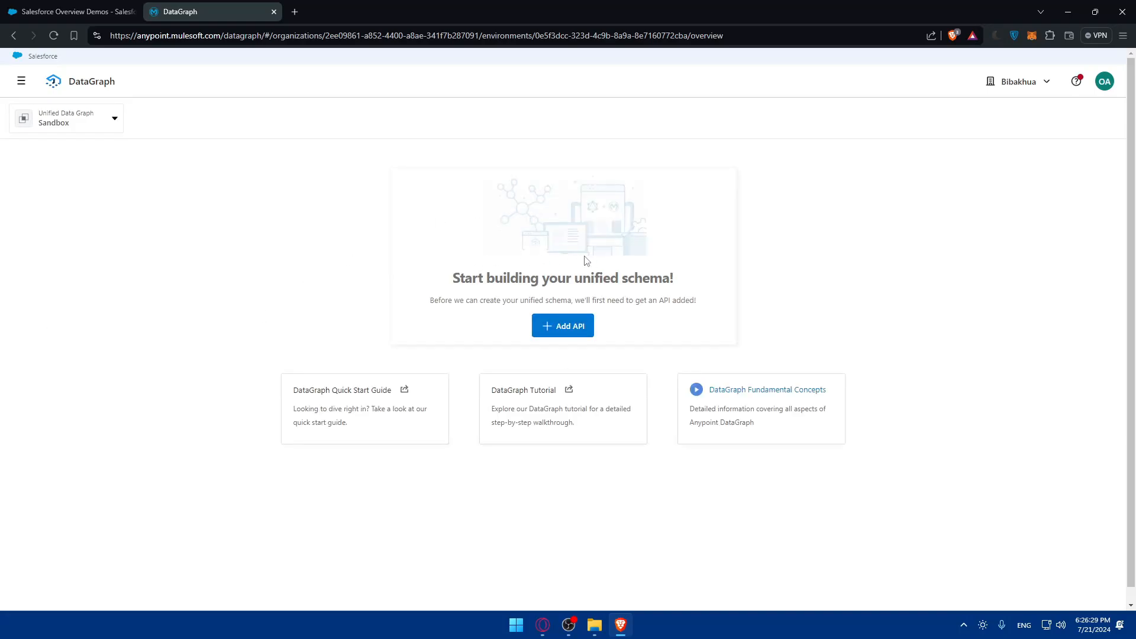
left_click(565, 327)
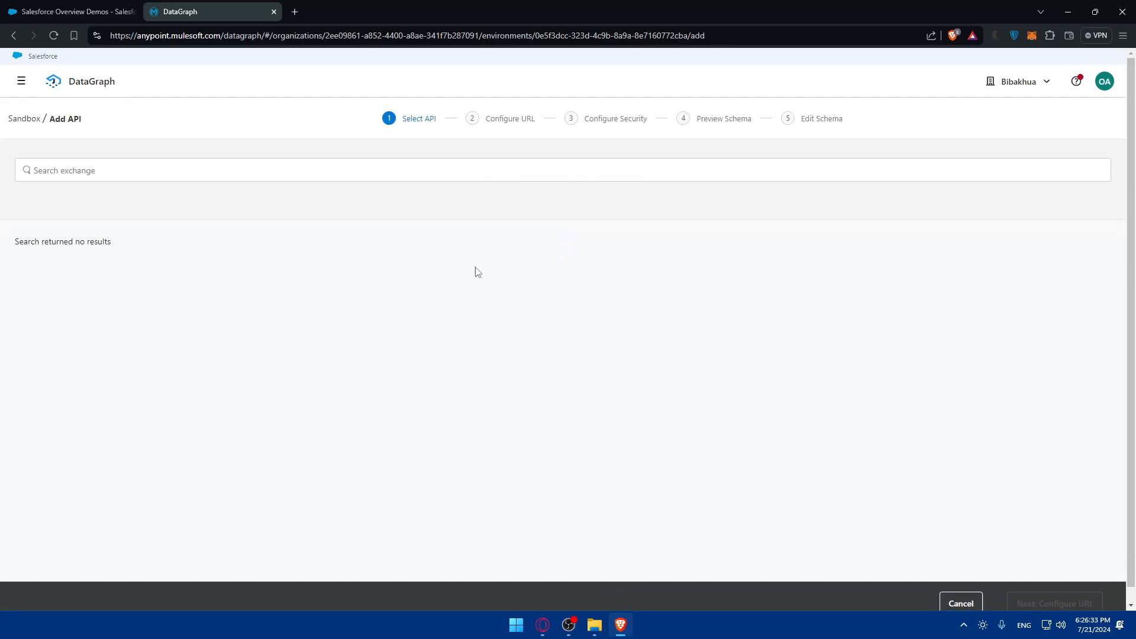
left_click(132, 168)
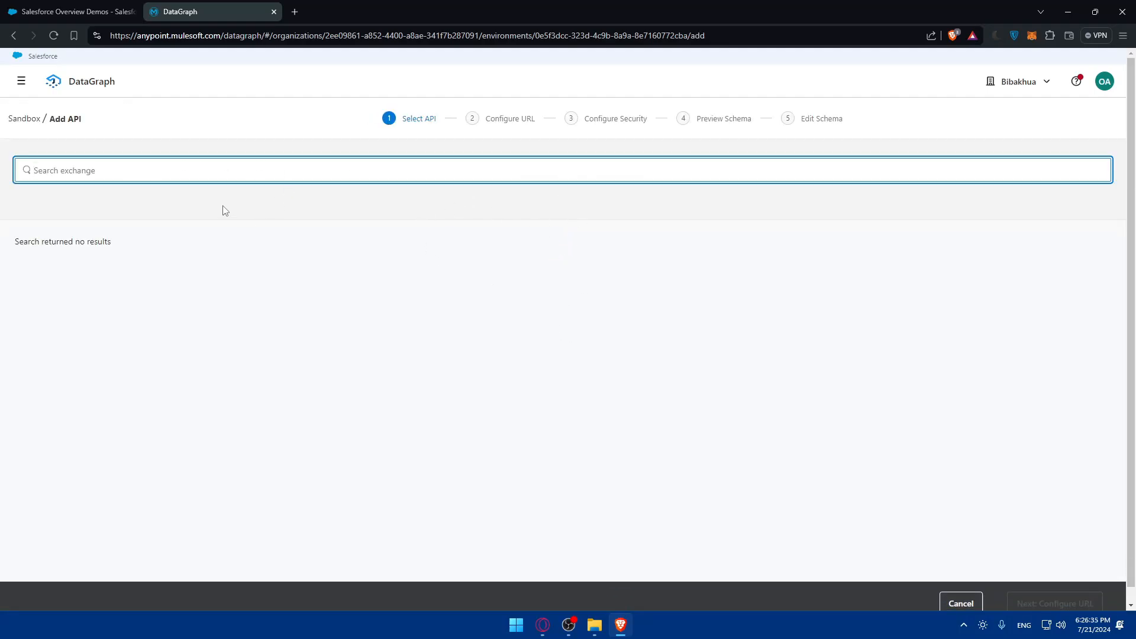
left_click(374, 221)
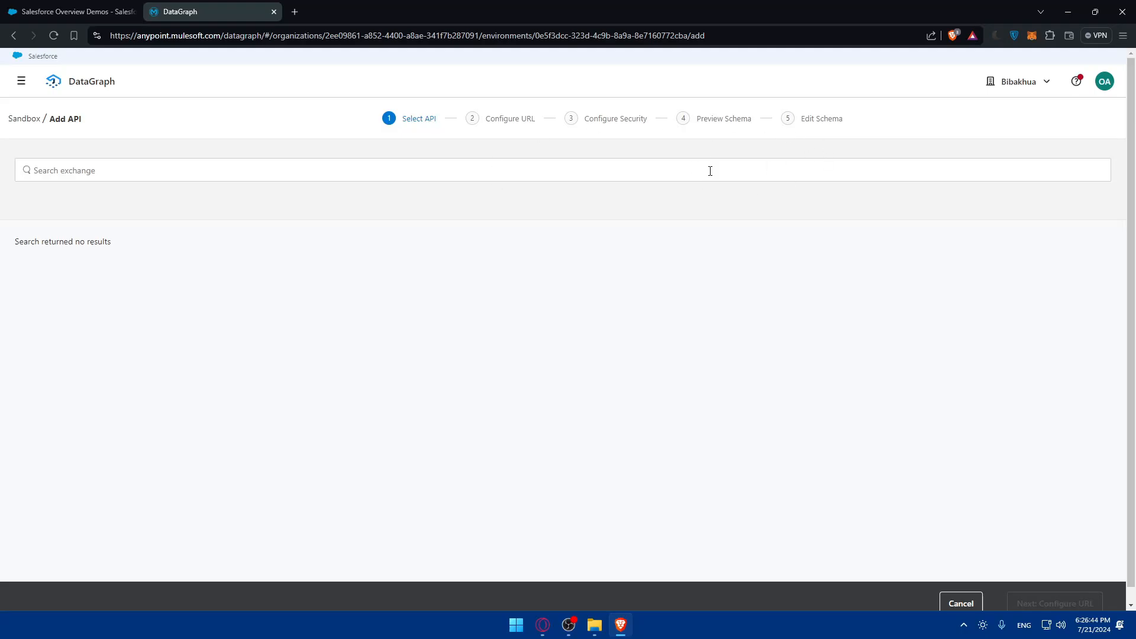
Close the Salesforce and DataGraph tabs, confirming Leave on the DataGraph page.
left_click(21, 81)
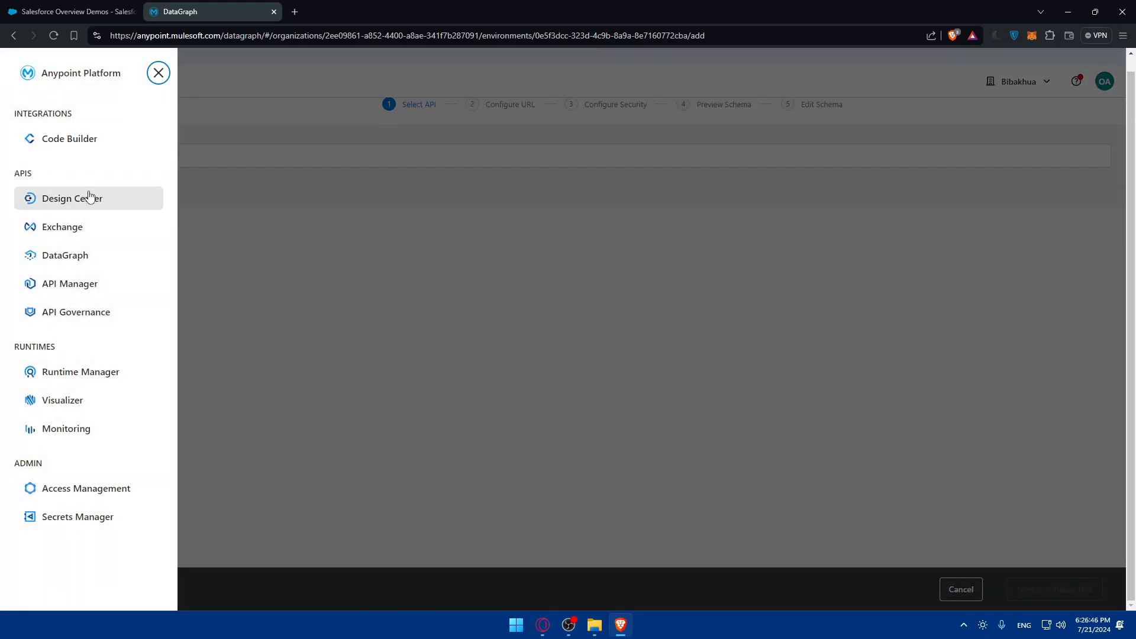
left_click(465, 276)
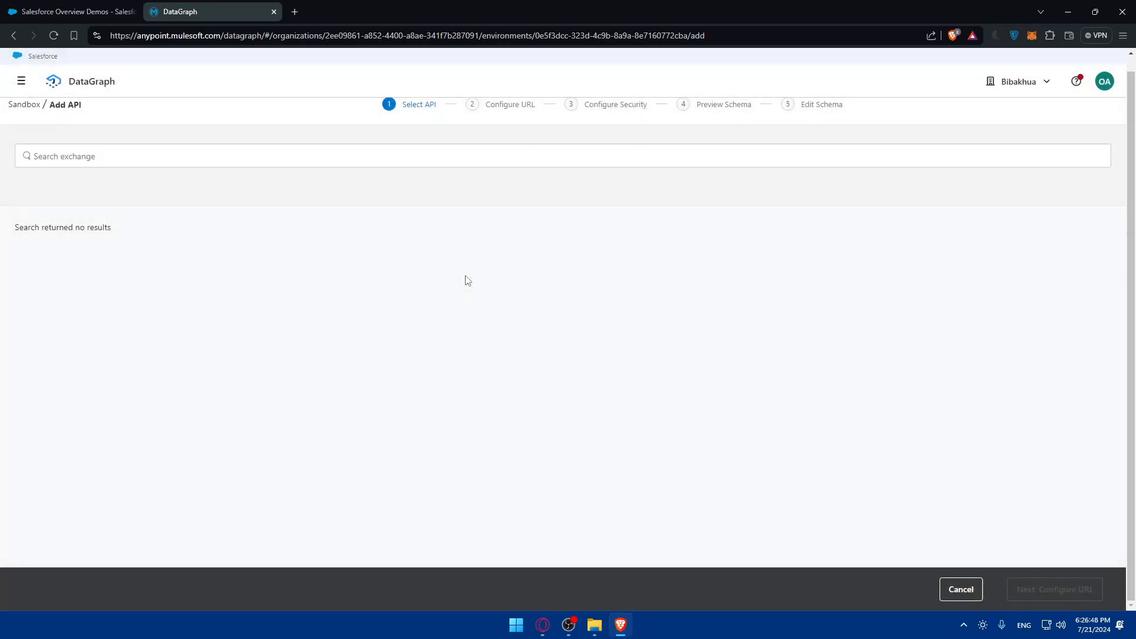
left_click(133, 11)
left_click(131, 13)
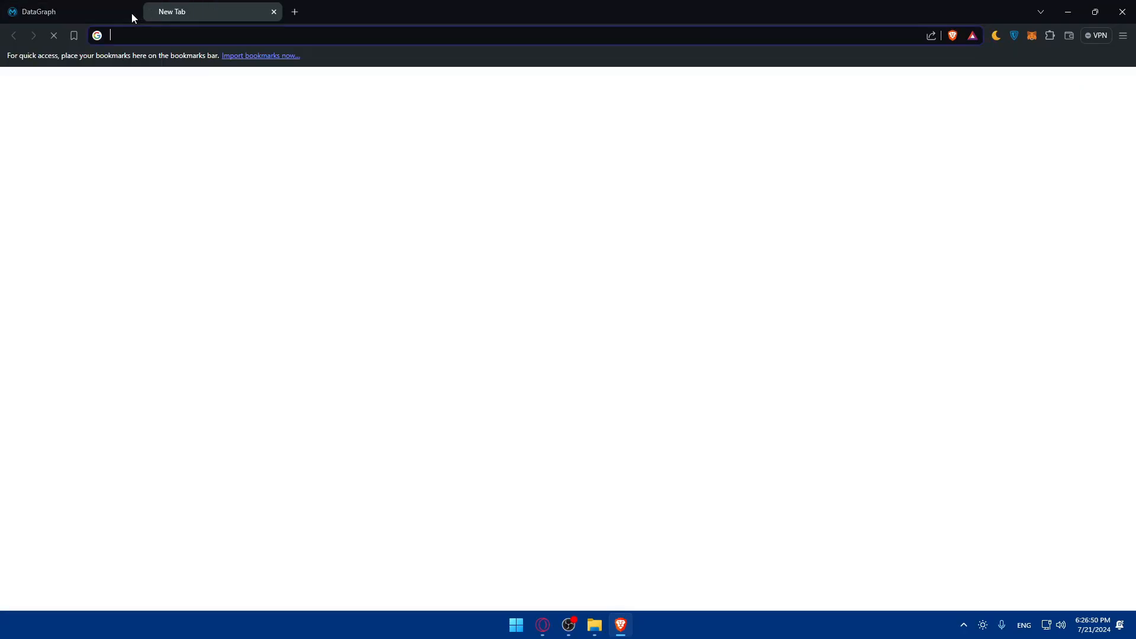
left_click(639, 104)
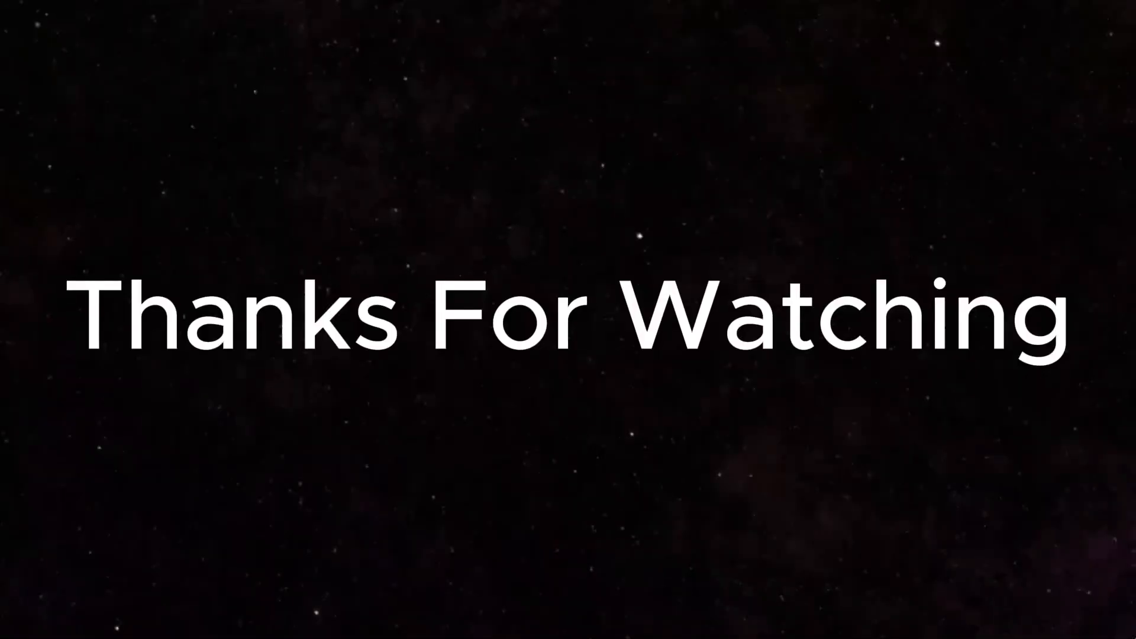